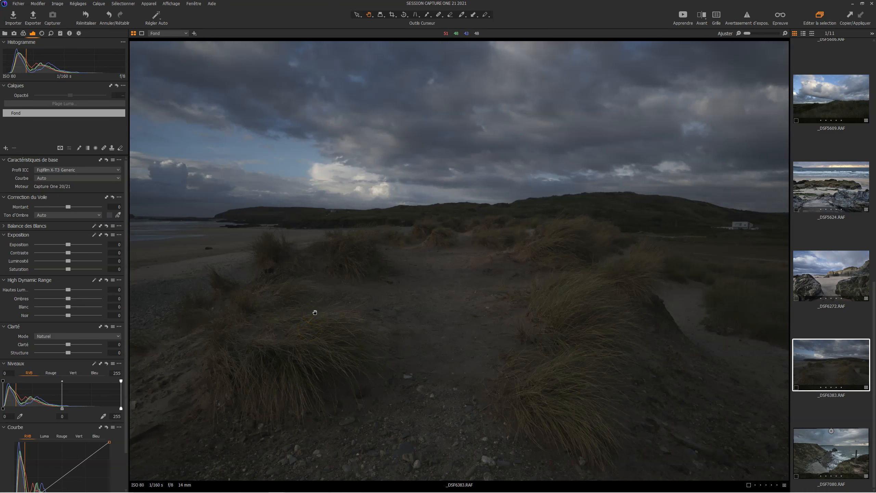
Step: Examine the available ICC profiles and film curves for the dune photo, keeping the generic profile and the Auto curve
{"action": "left_click", "coordinate": [356, 187]}
{"action": "left_click", "coordinate": [86, 170]}
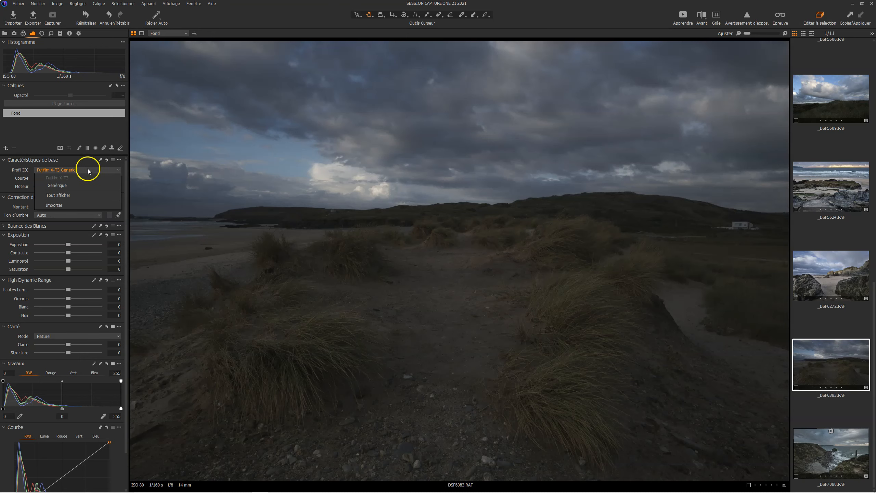
{"action": "left_click", "coordinate": [6, 167]}
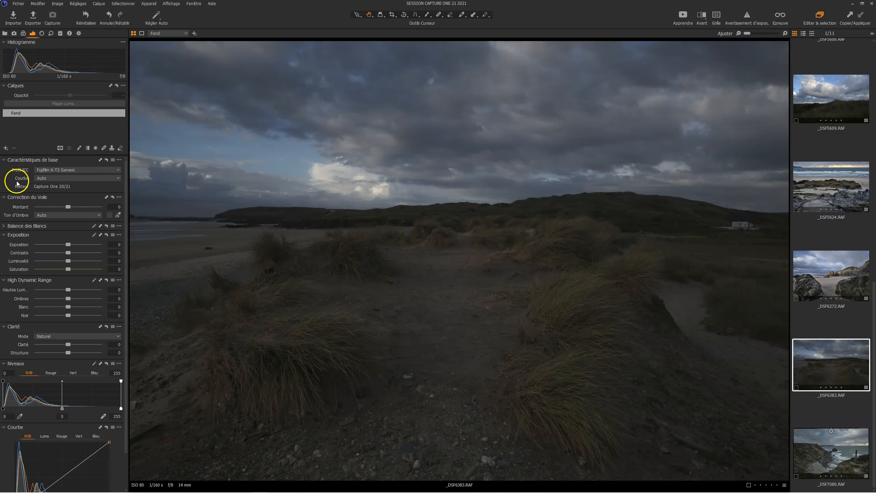
{"action": "left_click", "coordinate": [68, 178]}
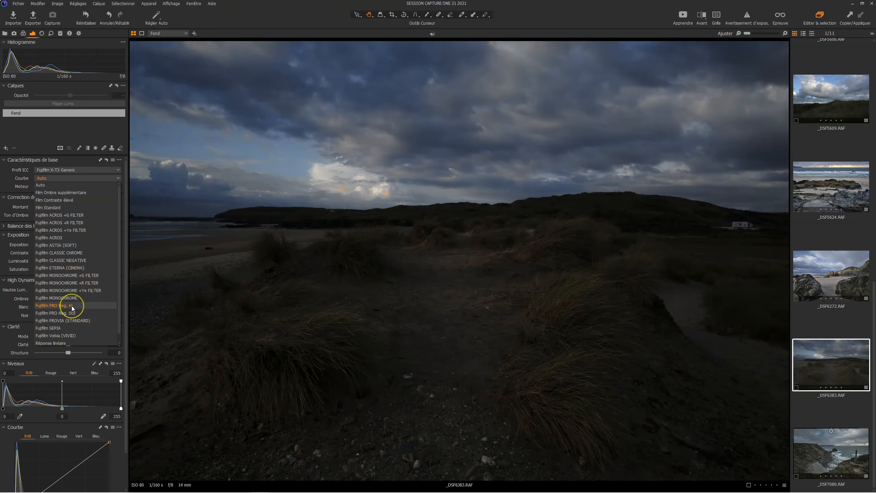
{"action": "left_click", "coordinate": [46, 178]}
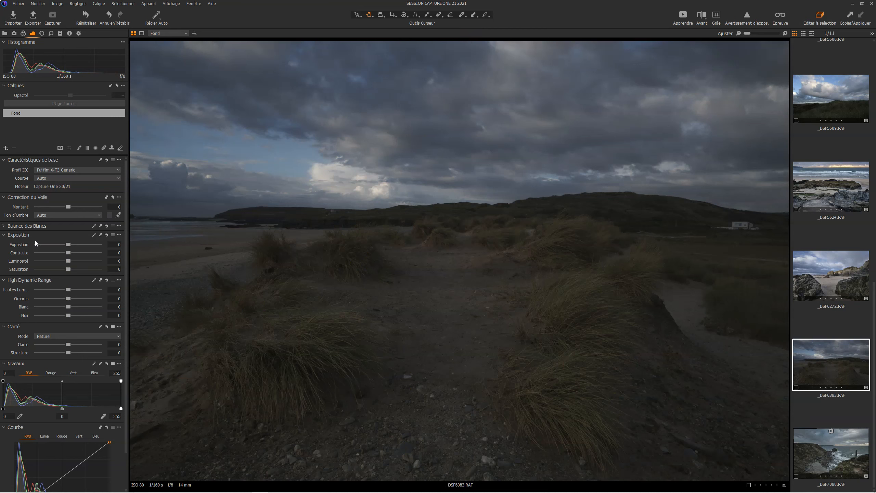
Step: Apply automatic adjustments to the photo and refine them with exposure 0.68, shadows 28 and highlights -55
{"action": "left_click", "coordinate": [157, 19]}
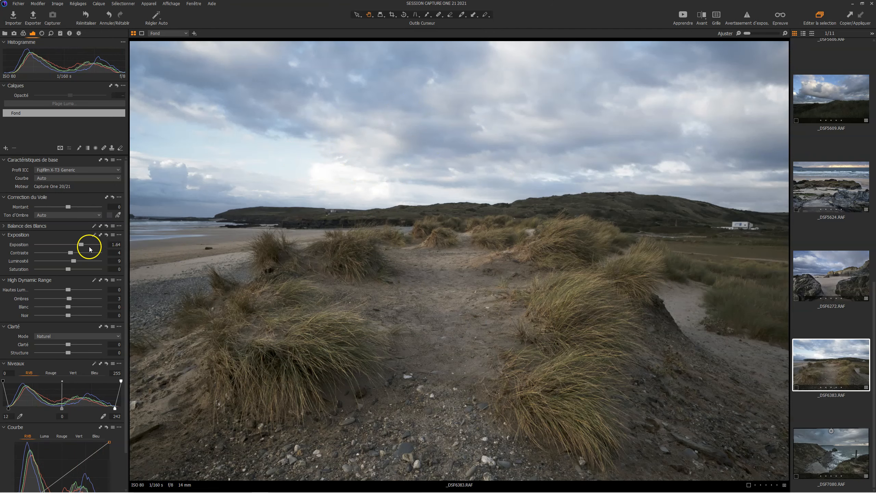
{"action": "left_click_drag", "start_coordinate": [81, 244], "coordinate": [73, 246]}
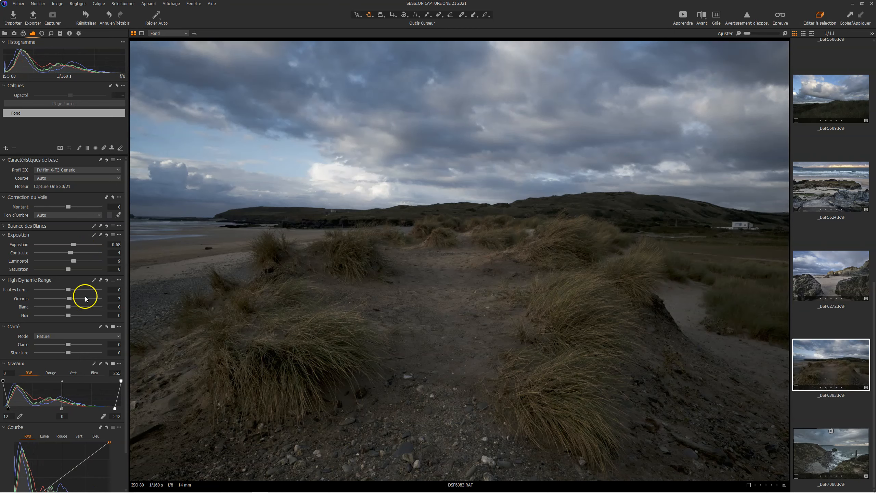
{"action": "left_click_drag", "start_coordinate": [71, 299], "coordinate": [79, 301]}
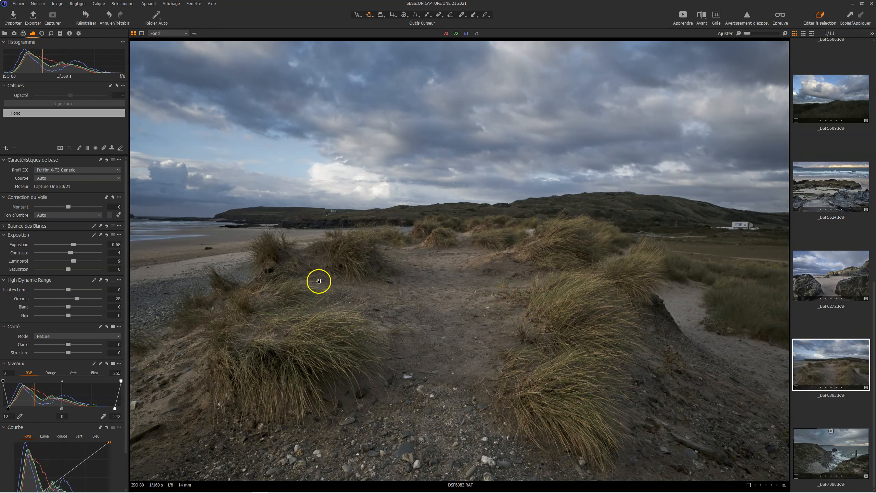
{"action": "left_click_drag", "start_coordinate": [67, 290], "coordinate": [51, 292]}
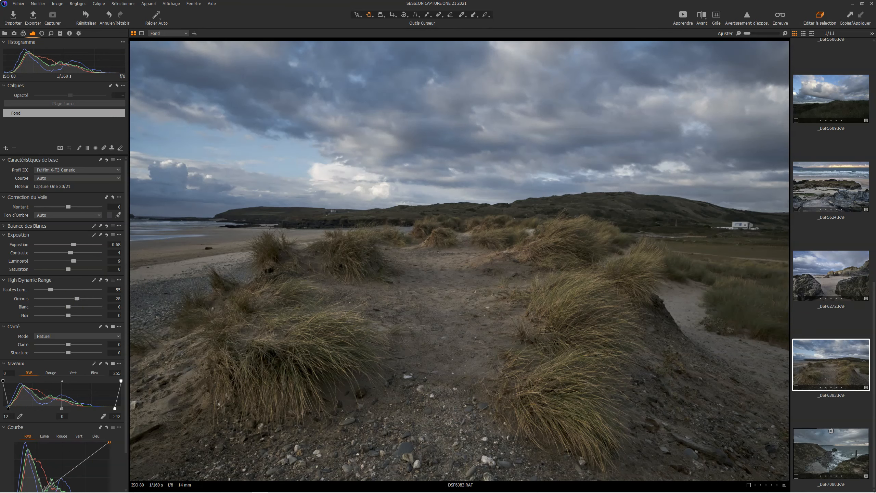
Step: Compare the original and adjusted photo in the split before/after view, moving the divider across the dunes
{"action": "key", "text": "y"}
{"action": "left_click_drag", "start_coordinate": [460, 261], "coordinate": [506, 312]}
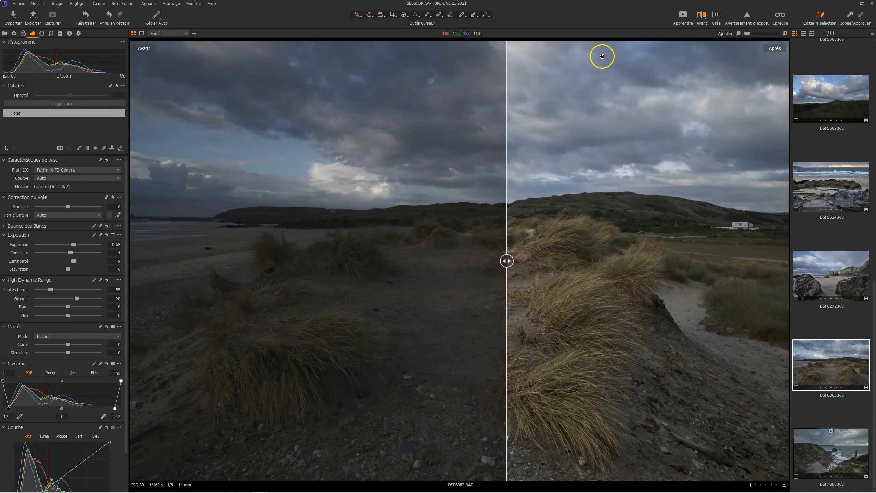
{"action": "left_click", "coordinate": [369, 14]}
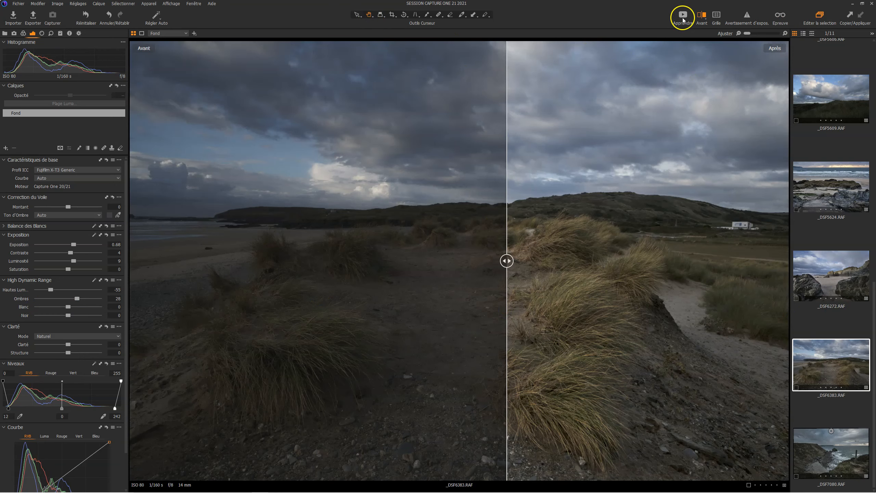
{"action": "left_click", "coordinate": [705, 14]}
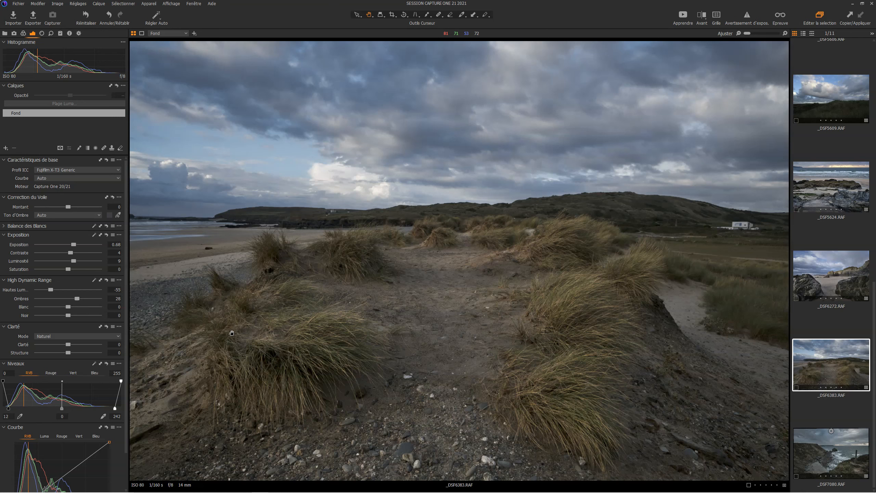
Step: Reset all adjustments on the dune photo
{"action": "left_click", "coordinate": [345, 361]}
{"action": "left_click", "coordinate": [423, 302]}
{"action": "left_click", "coordinate": [86, 15]}
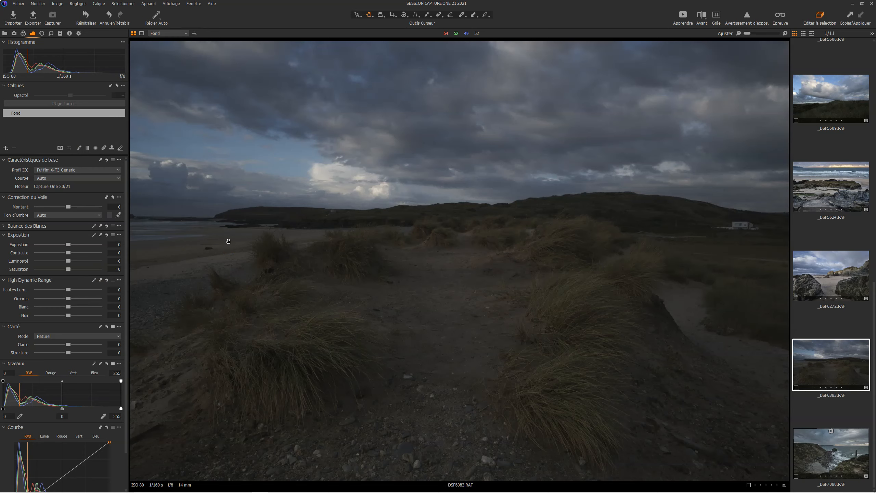
Step: Hide the thumbnail browser and set the RGB input levels to shadow 4, midtone 0.32 and highlight 200
{"action": "key", "text": "ctrl+shift+b"}
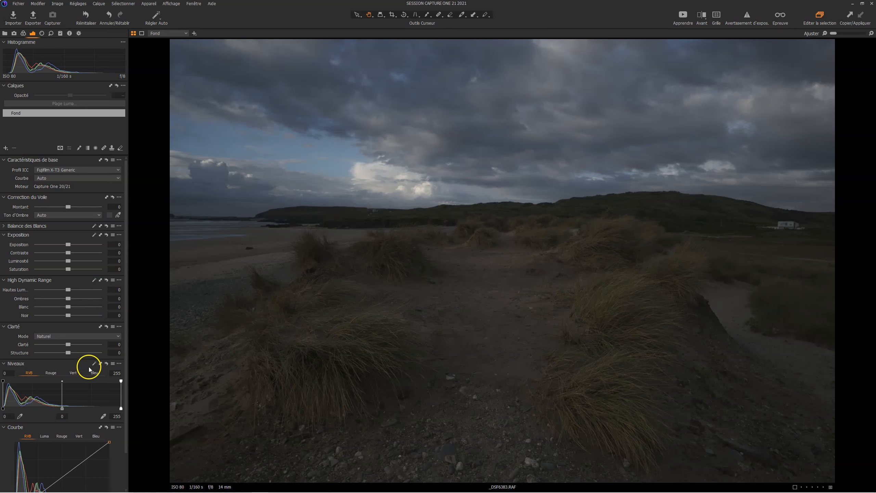
{"action": "left_click_drag", "start_coordinate": [121, 408], "coordinate": [97, 410]}
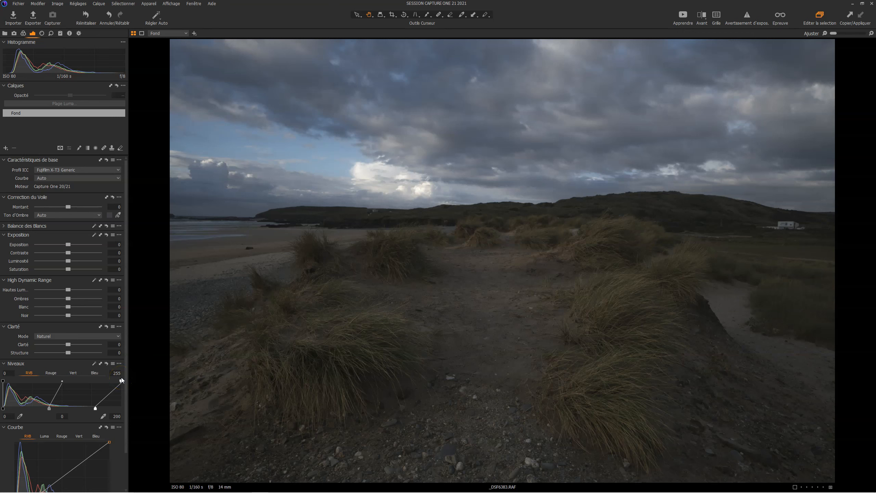
{"action": "left_click", "coordinate": [49, 409]}
{"action": "left_click_drag", "start_coordinate": [50, 411], "coordinate": [35, 407]}
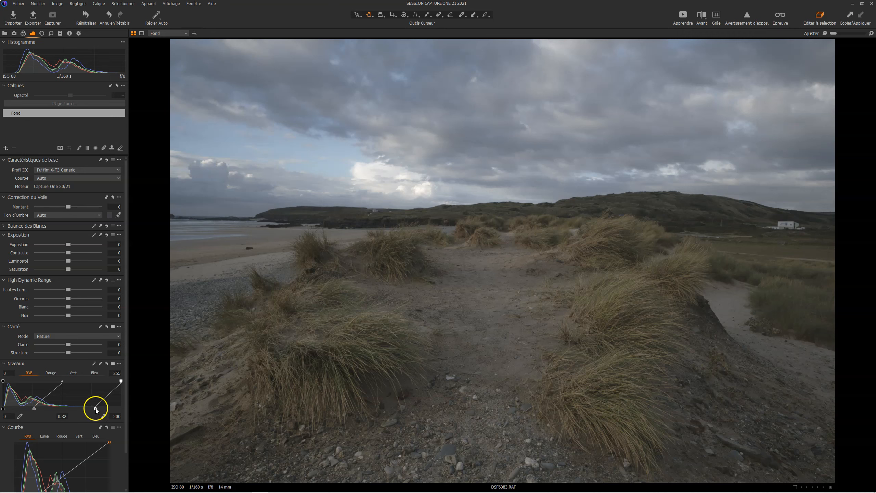
{"action": "left_click", "coordinate": [117, 374]}
{"action": "left_click_drag", "start_coordinate": [4, 410], "coordinate": [6, 411]}
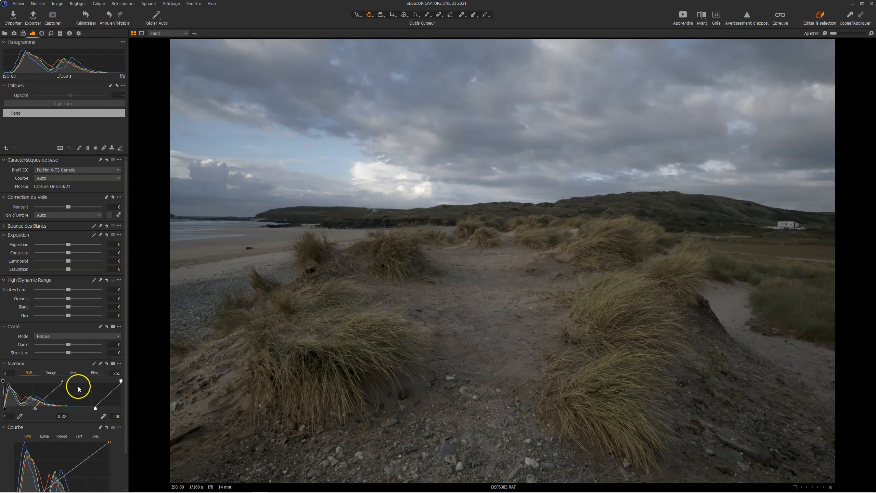
{"action": "left_click", "coordinate": [106, 364]}
Step: Set the highlights to -100, the shadows to 14 and the contrast to 21
{"action": "left_click_drag", "start_coordinate": [70, 289], "coordinate": [21, 289]}
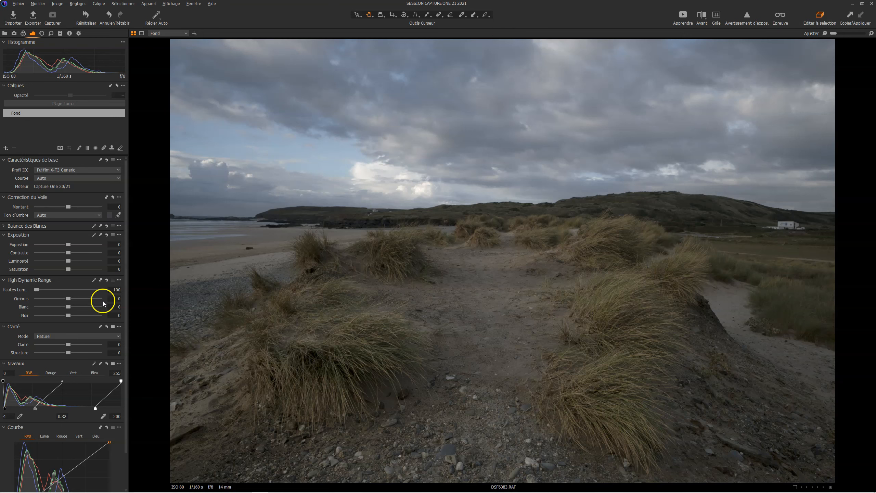
{"action": "left_click_drag", "start_coordinate": [71, 299], "coordinate": [74, 299]}
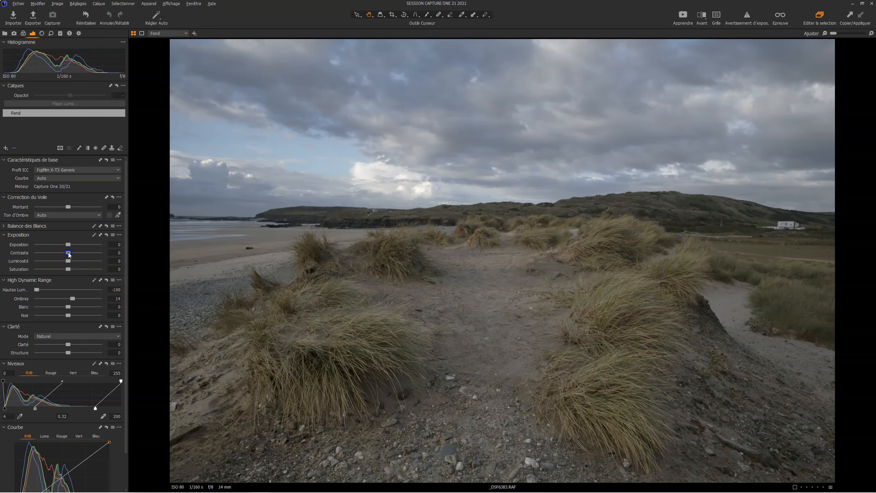
{"action": "mouse_move", "coordinate": [69, 253]}
{"action": "left_mouse_down"}
{"action": "mouse_move", "coordinate": [89, 253]}
{"action": "mouse_move", "coordinate": [82, 253]}
{"action": "left_mouse_up"}
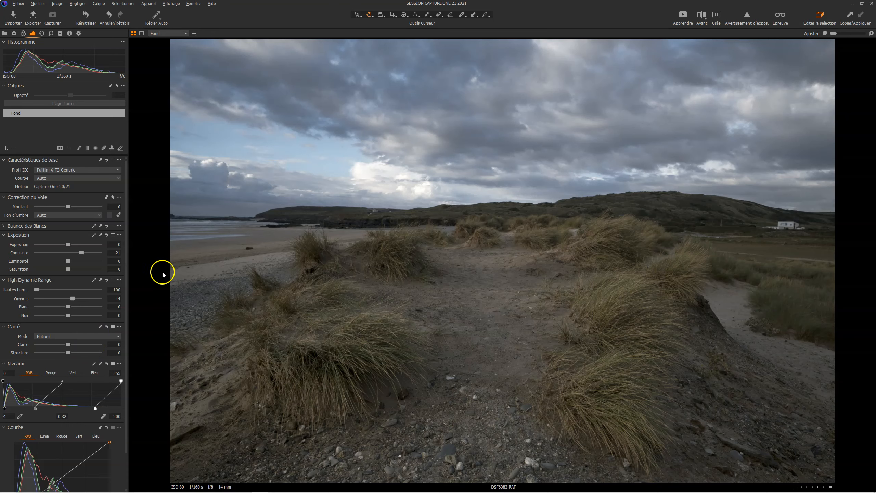
Step: Compare the tonal edits with the original by sweeping the split before/after divider across the photo
{"action": "key", "text": "y"}
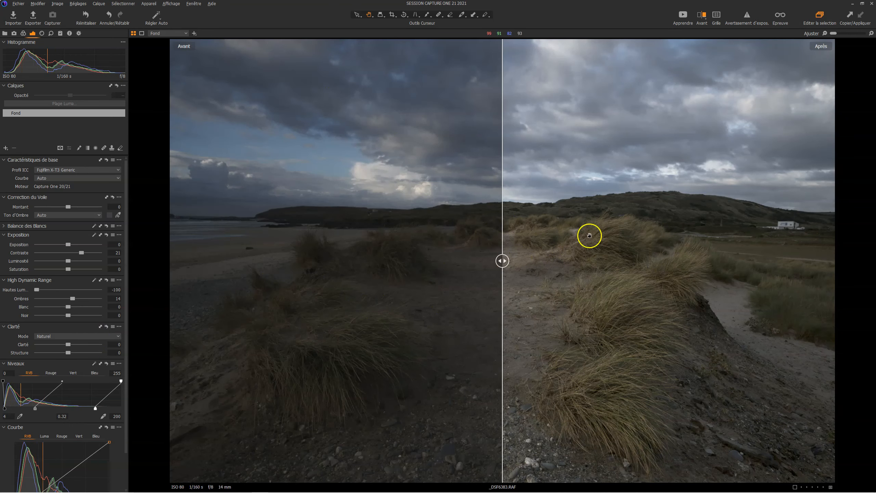
{"action": "left_click_drag", "start_coordinate": [503, 264], "coordinate": [161, 247]}
{"action": "left_click_drag", "start_coordinate": [50, 248], "coordinate": [416, 261]}
Step: Switch the before view to Vue Complète and toggle it repeatedly to compare the whole photo before and after editing
{"action": "left_click", "coordinate": [703, 17]}
{"action": "left_click", "coordinate": [706, 17]}
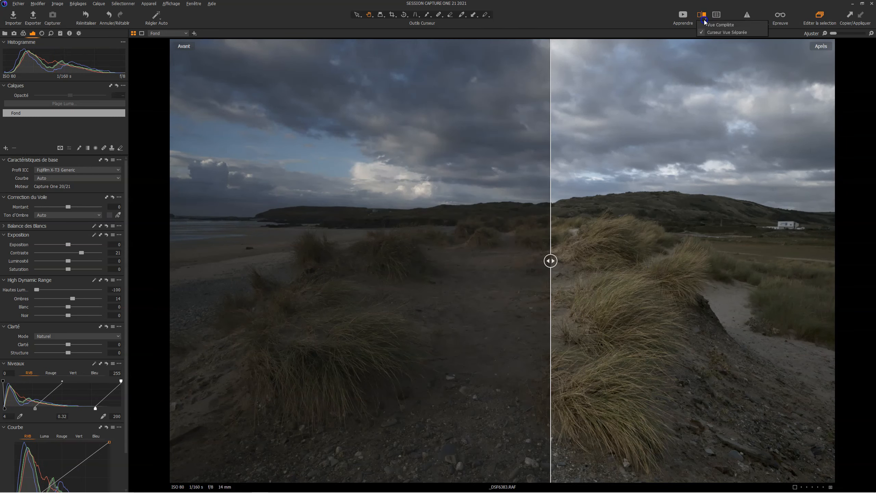
{"action": "left_click", "coordinate": [707, 26]}
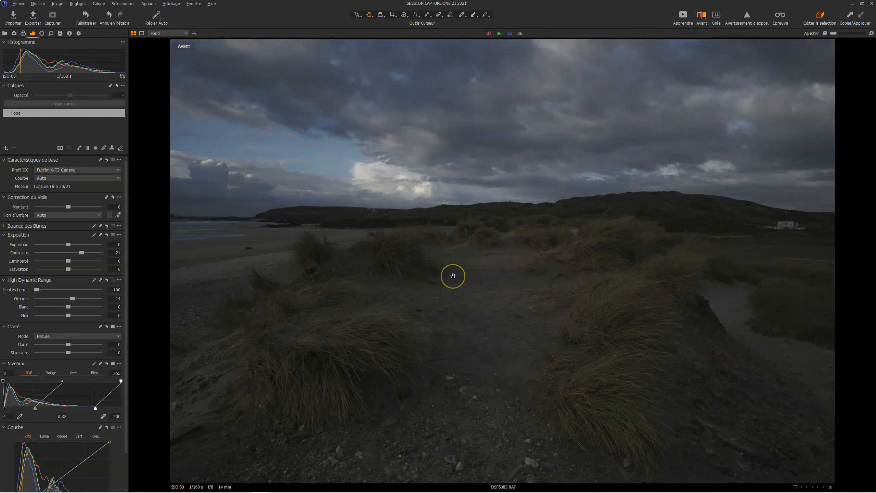
{"action": "key", "text": "y"}
{"action": "key", "text": "y"}
{"action": "key", "text": "y"}
{"action": "key", "text": "y"}
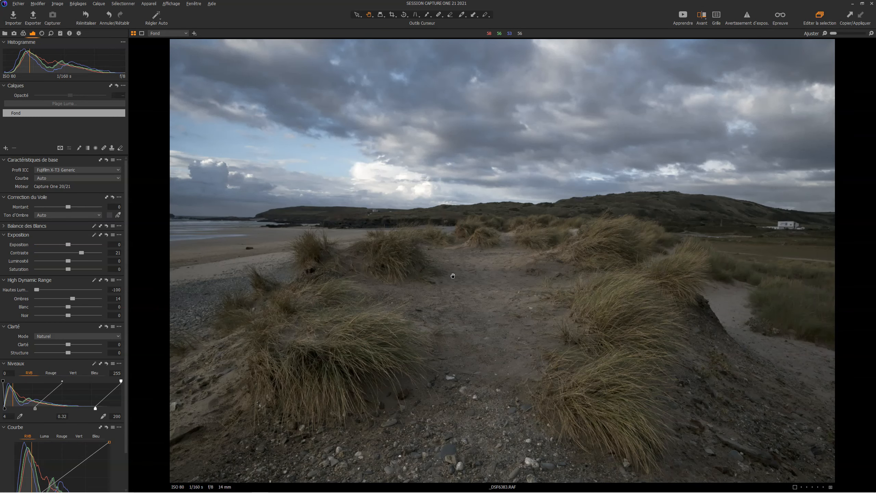
{"action": "key", "text": "y"}
{"action": "key", "text": "y"}
{"action": "key", "text": "y"}
Step: Set the clarity to 45, compare it with a temporary clarity reset, and set the structure to 38
{"action": "left_click_drag", "start_coordinate": [68, 344], "coordinate": [83, 345]}
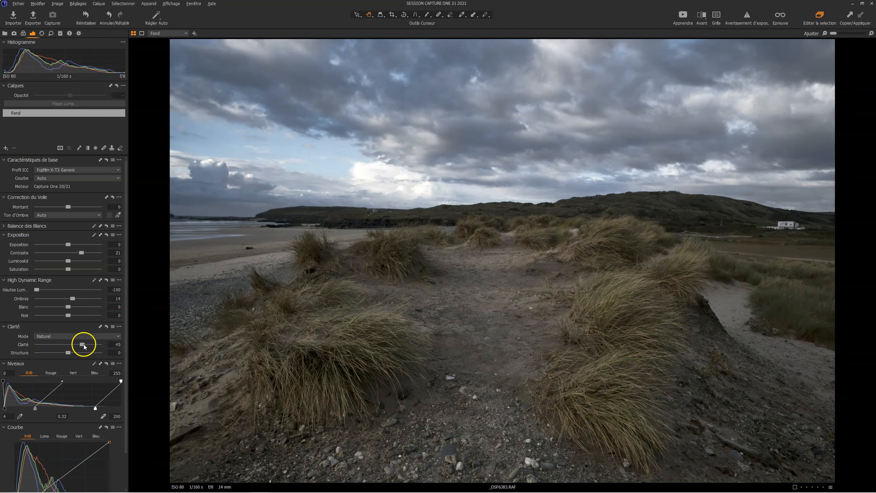
{"action": "left_click", "coordinate": [106, 327]}
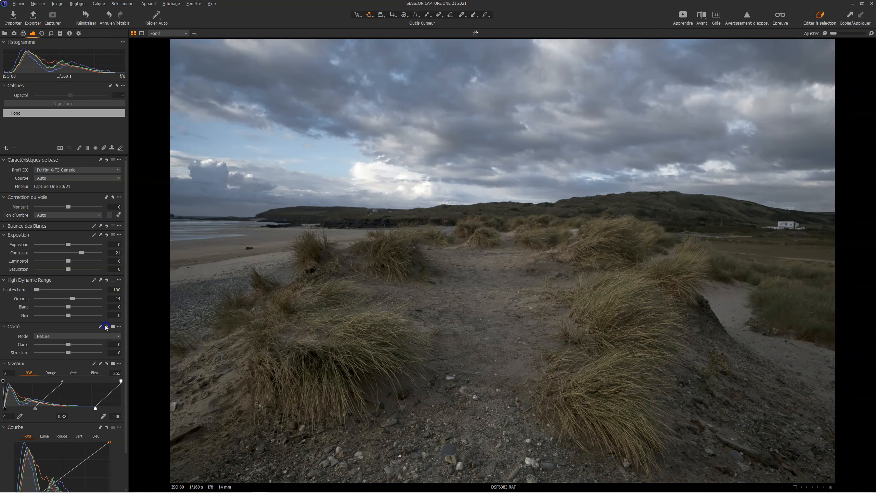
{"action": "left_click", "coordinate": [106, 327]}
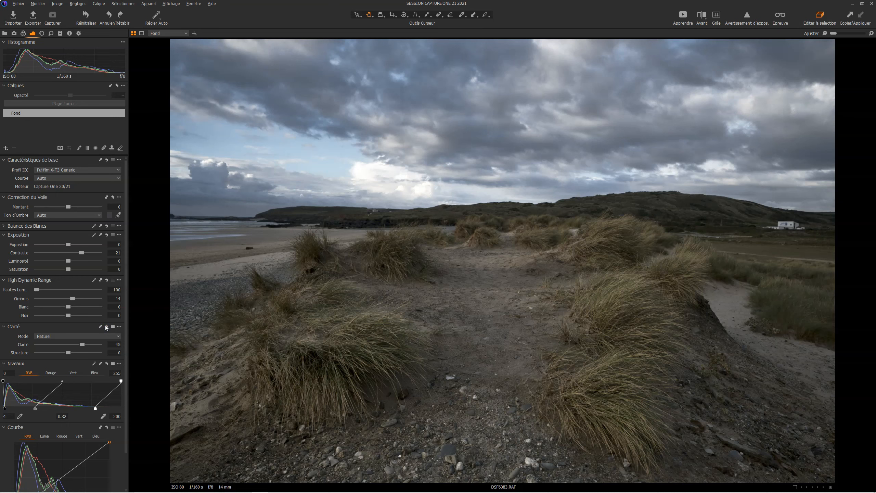
{"action": "left_click", "coordinate": [106, 327], "text": "alt"}
{"action": "left_click_drag", "start_coordinate": [69, 353], "coordinate": [82, 357]}
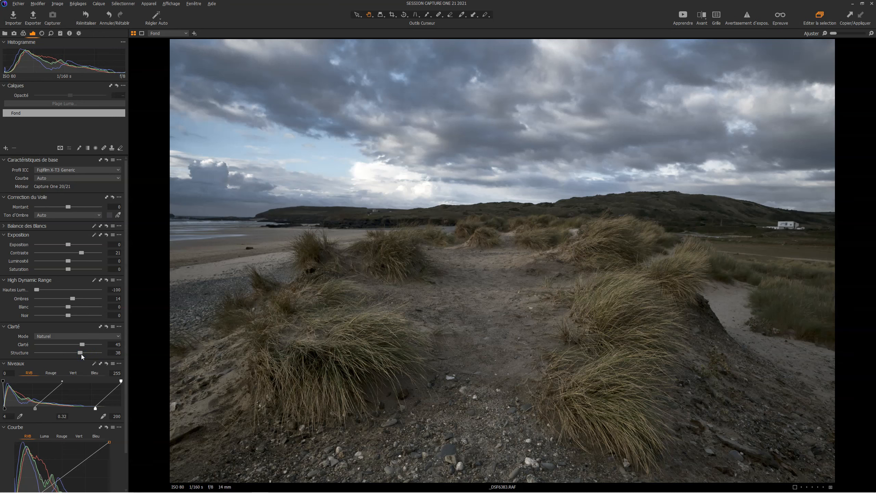
Step: Try the clarity modes Puissant, Neutre and Classique, settle on Puissant and check the effect against reset clarity
{"action": "left_click", "coordinate": [63, 337]}
{"action": "left_click", "coordinate": [59, 351]}
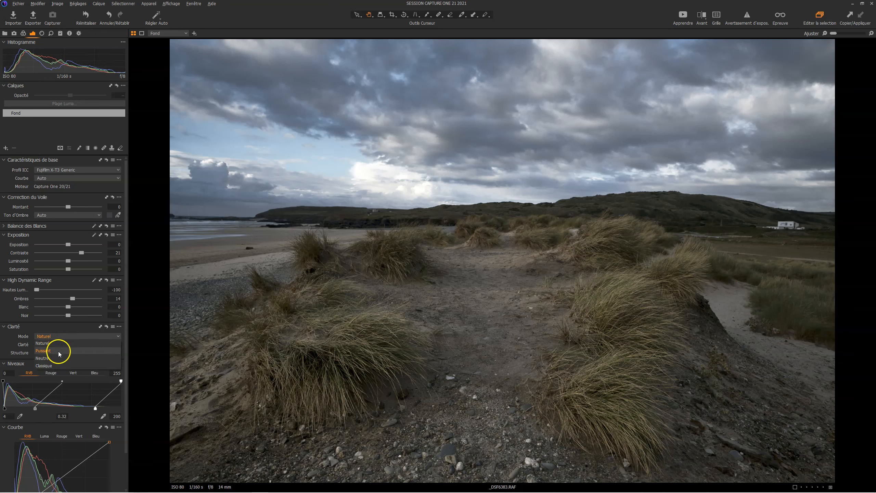
{"action": "left_click", "coordinate": [68, 337]}
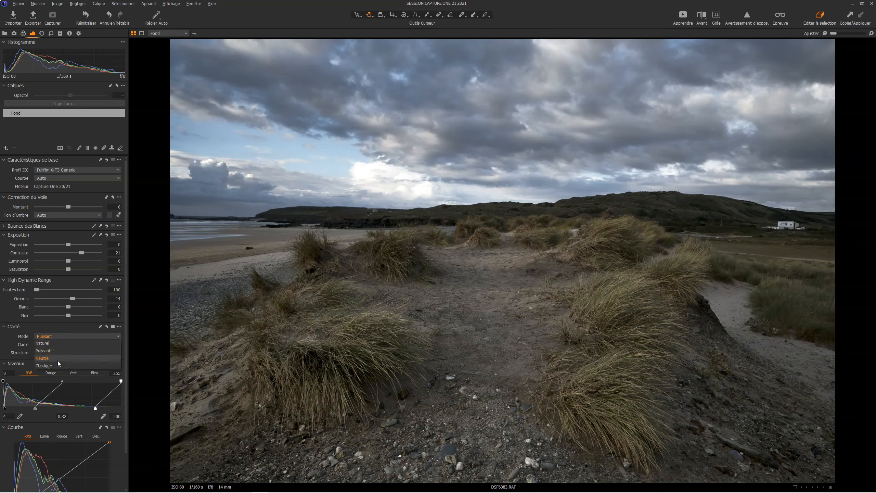
{"action": "left_click", "coordinate": [58, 359]}
{"action": "left_click", "coordinate": [63, 337]}
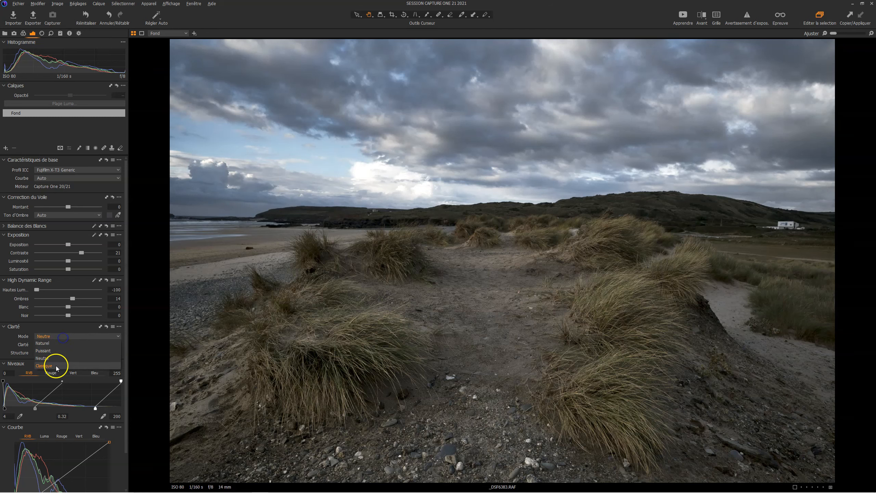
{"action": "left_click", "coordinate": [57, 367]}
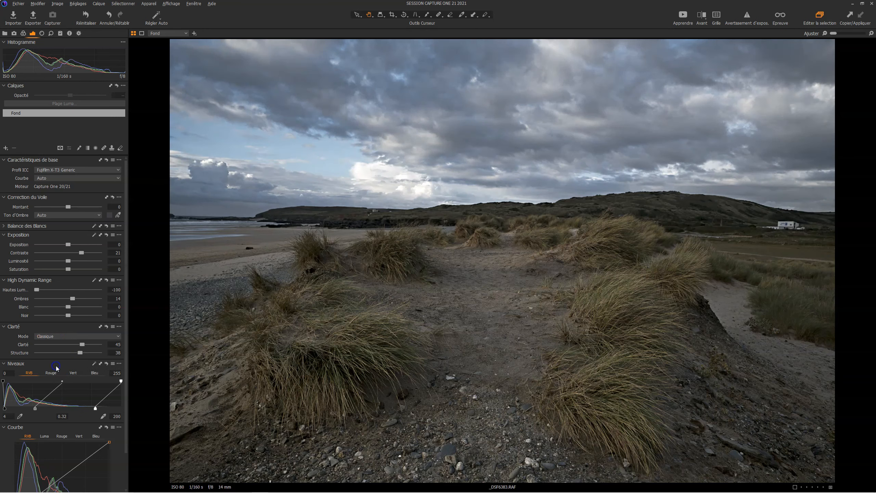
{"action": "left_click", "coordinate": [66, 337]}
{"action": "left_click", "coordinate": [68, 351]}
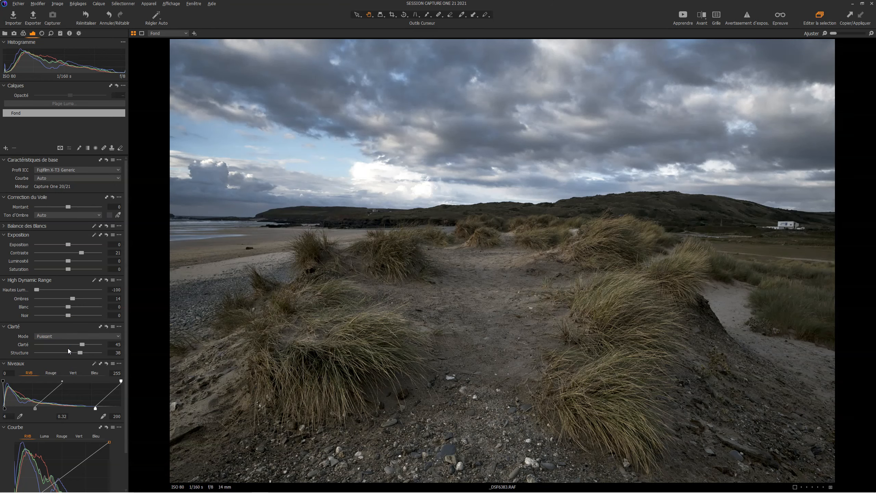
{"action": "left_click", "coordinate": [107, 327]}
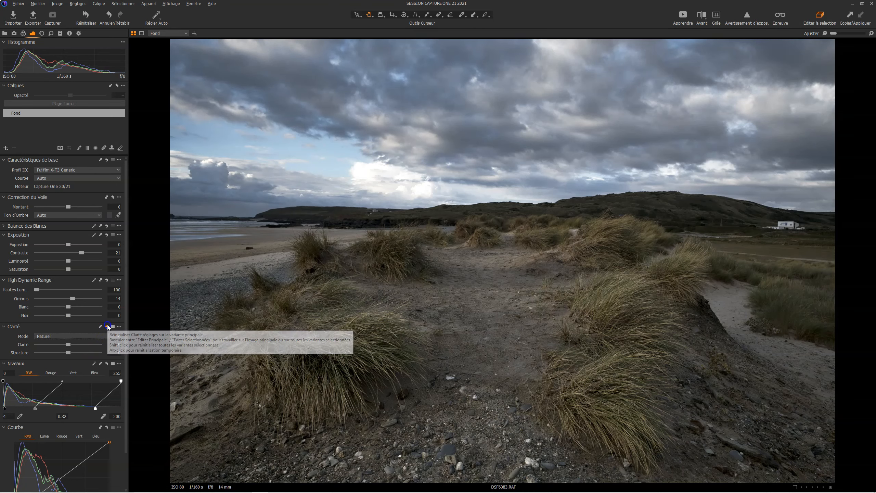
{"action": "key", "text": "ctrl+z"}
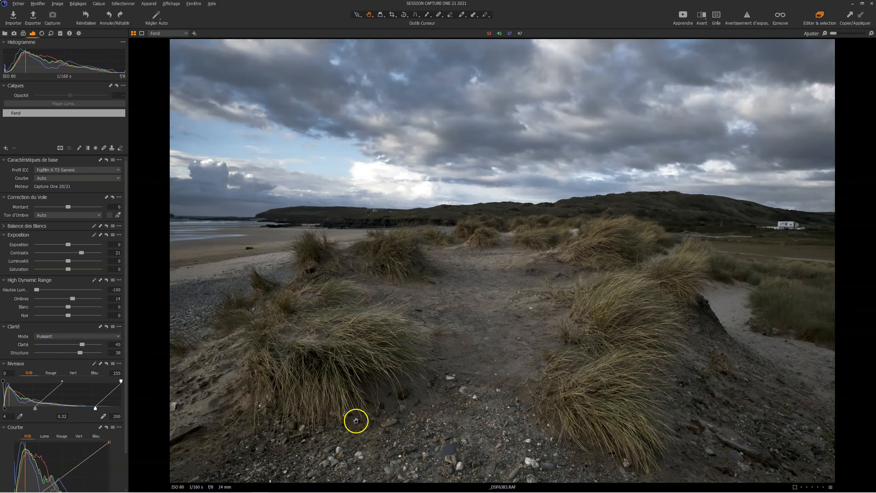
Step: Draw a radial mask around the sandy path between the dunes and set its exposure to -0.65 to darken the surroundings
{"action": "key", "text": "t"}
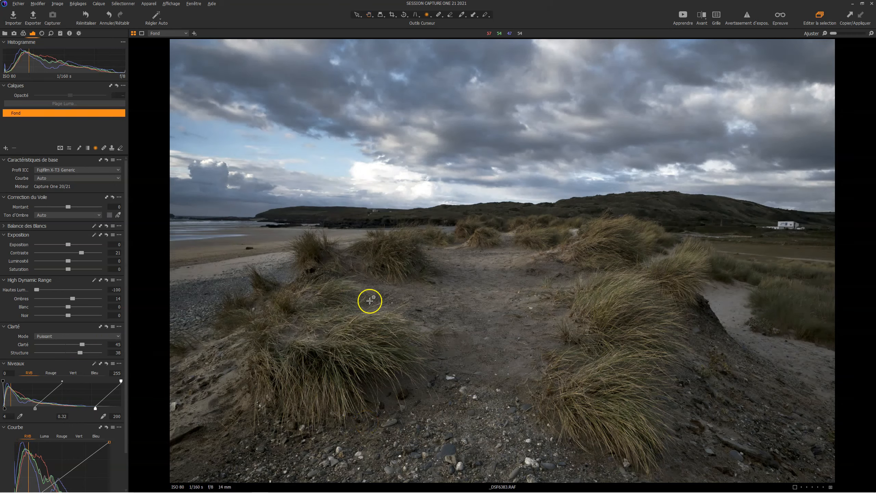
{"action": "left_click_drag", "start_coordinate": [464, 269], "coordinate": [631, 394]}
{"action": "left_click_drag", "start_coordinate": [464, 268], "coordinate": [491, 314]}
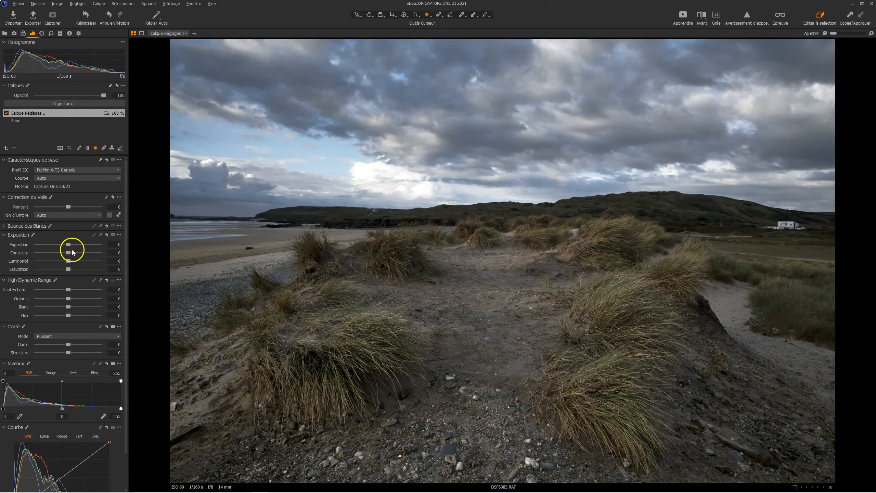
{"action": "left_click_drag", "start_coordinate": [69, 245], "coordinate": [64, 246]}
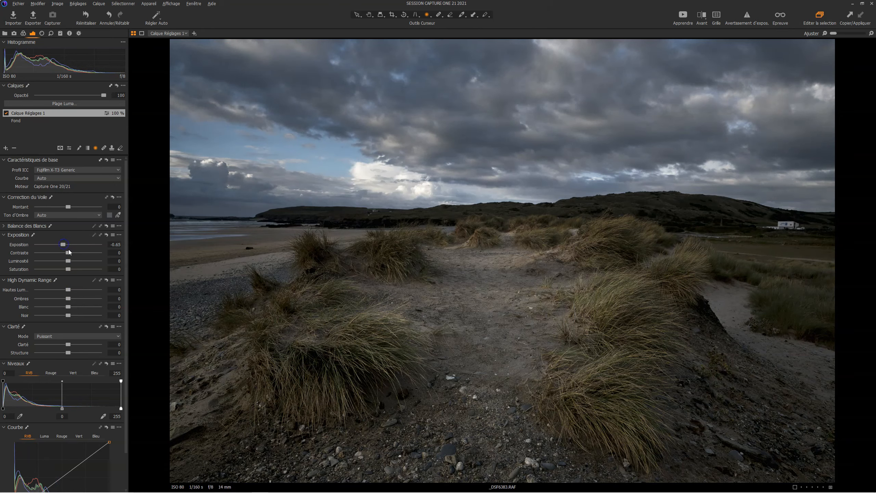
Step: Widen and heighten the radial mask, move it down over the path, check its overlay and soften the falloff with a smaller inner ellipse
{"action": "left_click_drag", "start_coordinate": [367, 314], "coordinate": [287, 314]}
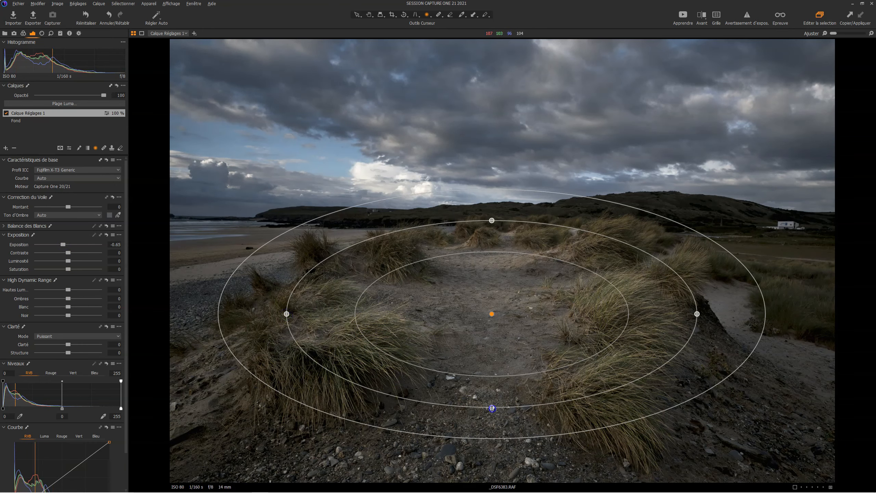
{"action": "left_click_drag", "start_coordinate": [492, 408], "coordinate": [492, 459]}
{"action": "left_click_drag", "start_coordinate": [488, 318], "coordinate": [486, 344]}
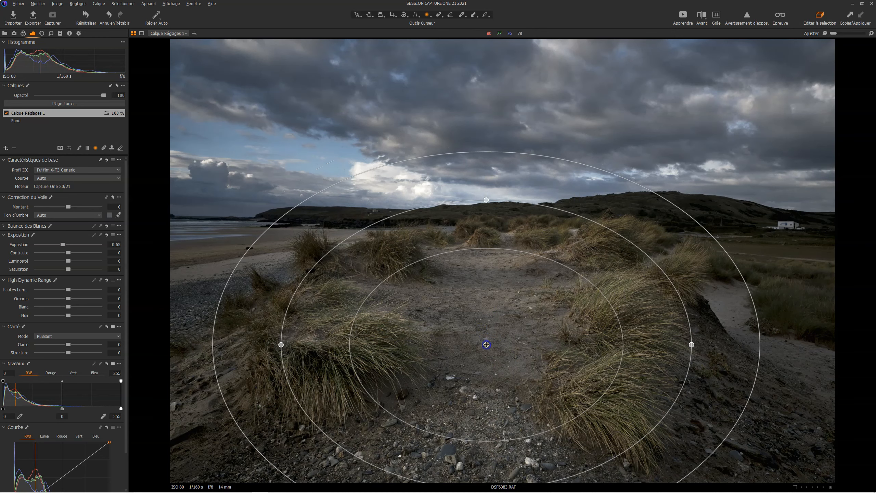
{"action": "key", "text": "m"}
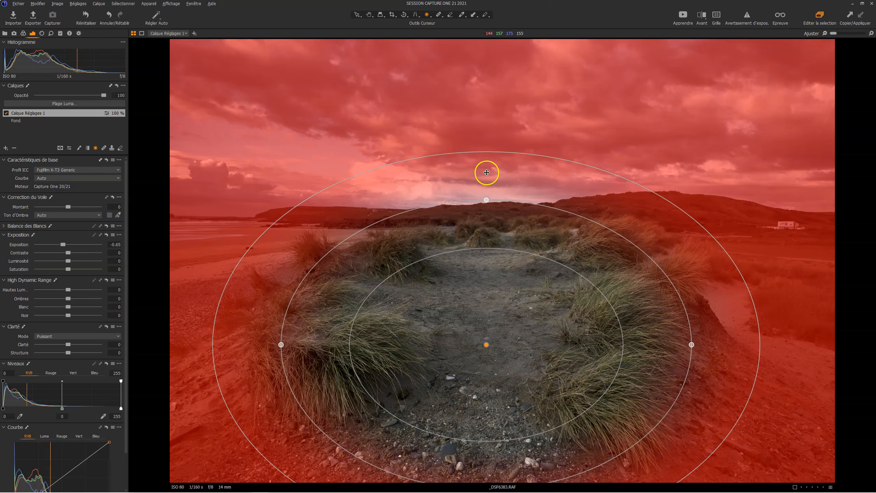
{"action": "left_click_drag", "start_coordinate": [486, 246], "coordinate": [477, 304]}
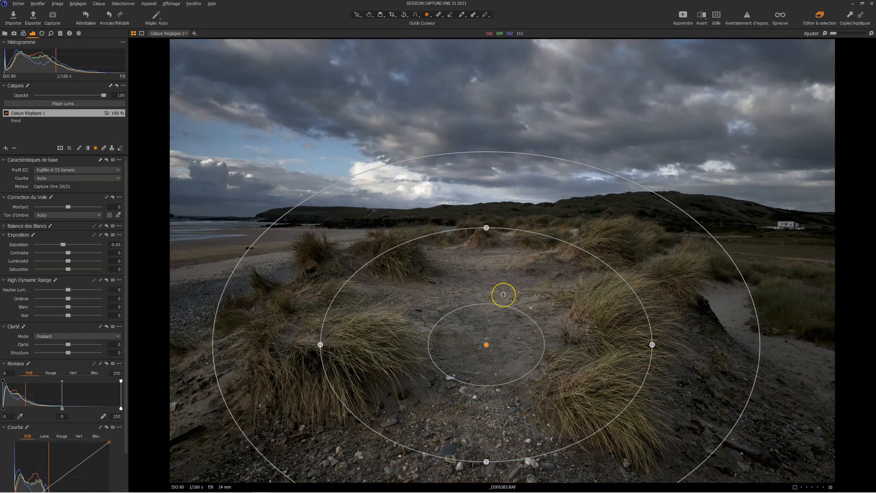
{"action": "left_click", "coordinate": [74, 187]}
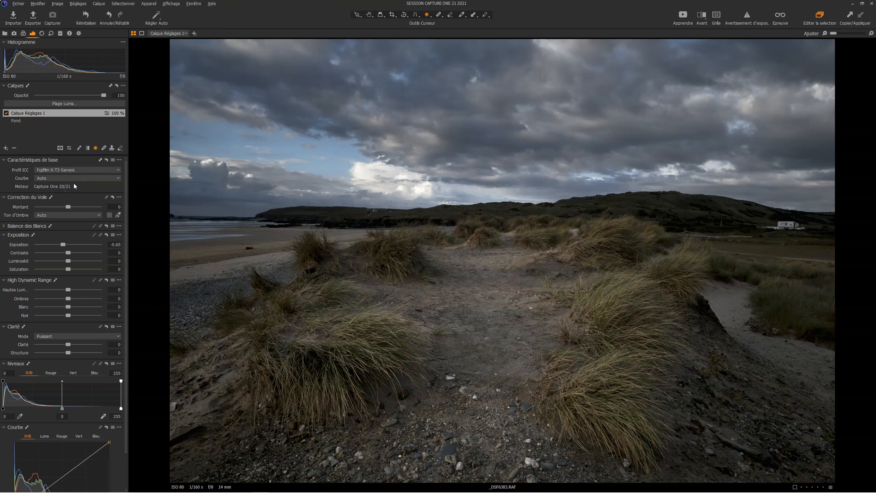
Step: Add a filled adjustment layer and cool its white balance to 4280 Kelvin
{"action": "left_click", "coordinate": [5, 148]}
{"action": "left_click", "coordinate": [24, 158]}
{"action": "left_click", "coordinate": [4, 226]}
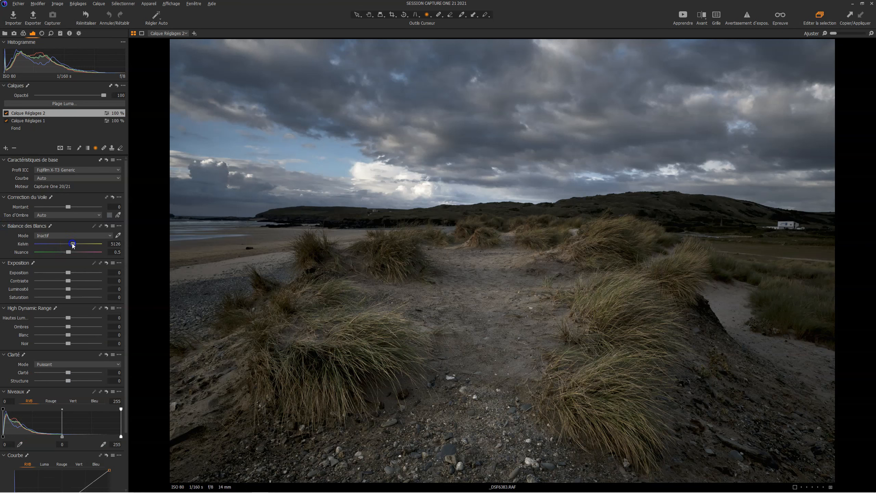
{"action": "left_click_drag", "start_coordinate": [73, 244], "coordinate": [71, 245]}
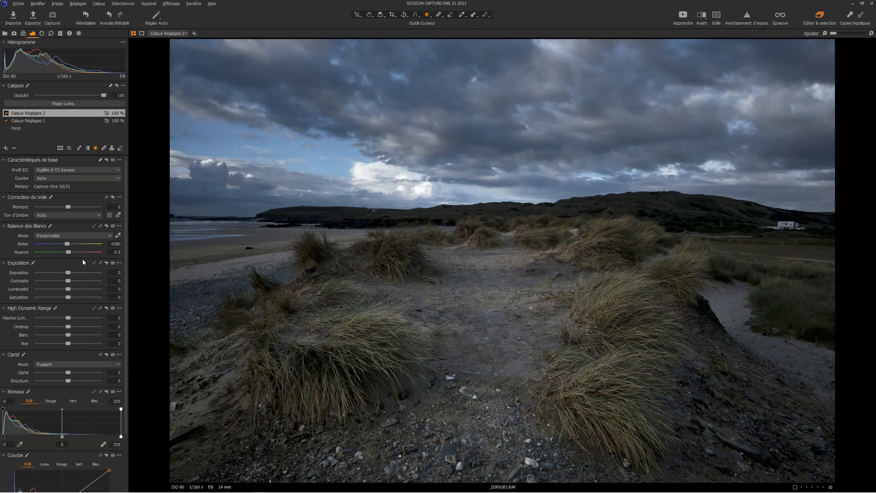
{"action": "left_click", "coordinate": [92, 228]}
Step: Add an empty adjustment layer, set its exposure to 0.3 and brush it over the large foreground grass tufts beside the path
{"action": "left_click", "coordinate": [7, 148]}
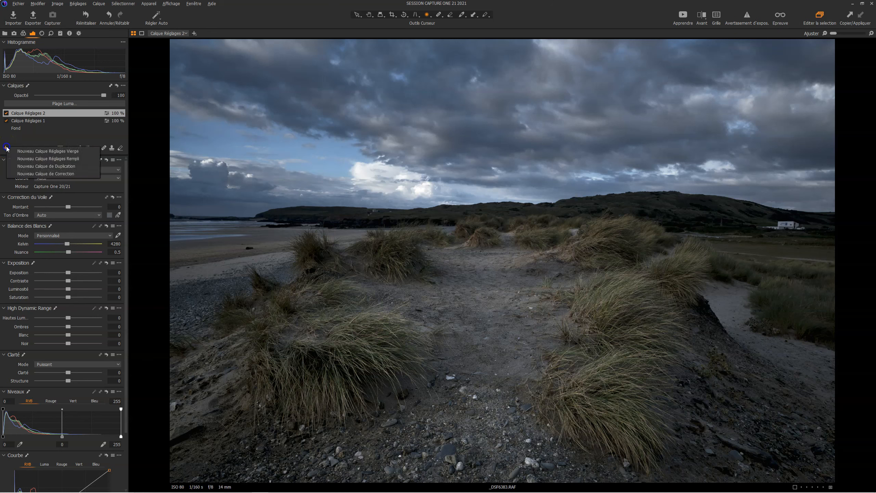
{"action": "left_click", "coordinate": [32, 158]}
{"action": "left_click", "coordinate": [79, 149]}
{"action": "left_click_drag", "start_coordinate": [69, 273], "coordinate": [72, 274]}
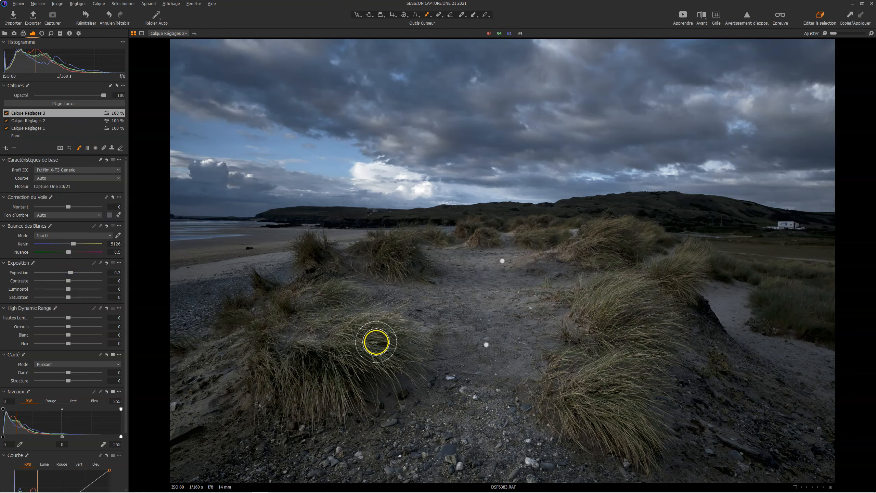
{"action": "left_click_drag", "start_coordinate": [391, 343], "coordinate": [352, 354]}
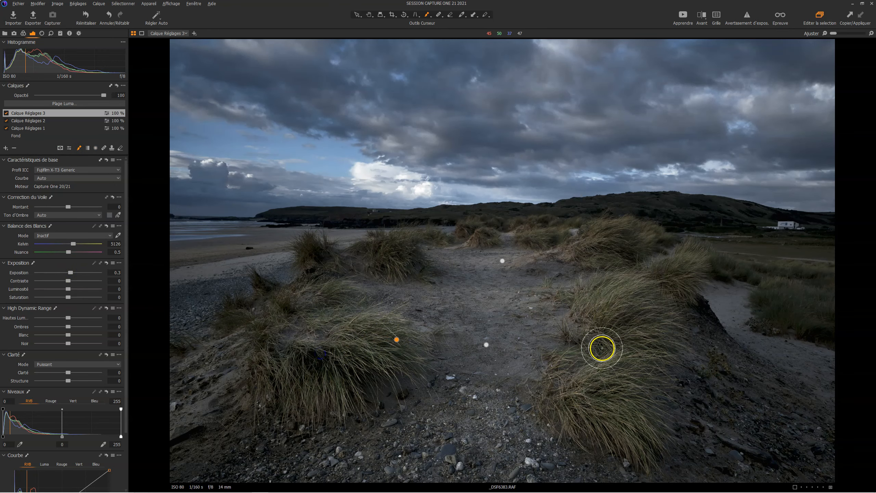
{"action": "mouse_move", "coordinate": [600, 312]}
{"action": "left_mouse_down"}
{"action": "mouse_move", "coordinate": [613, 341]}
{"action": "mouse_move", "coordinate": [615, 399]}
{"action": "left_mouse_up"}
{"action": "left_click_drag", "start_coordinate": [622, 360], "coordinate": [601, 391]}
Step: Raise the brushed layer's exposure to 2.04 and extend the painting over the distant tufts and the remaining foreground grass
{"action": "left_click_drag", "start_coordinate": [70, 272], "coordinate": [72, 274]}
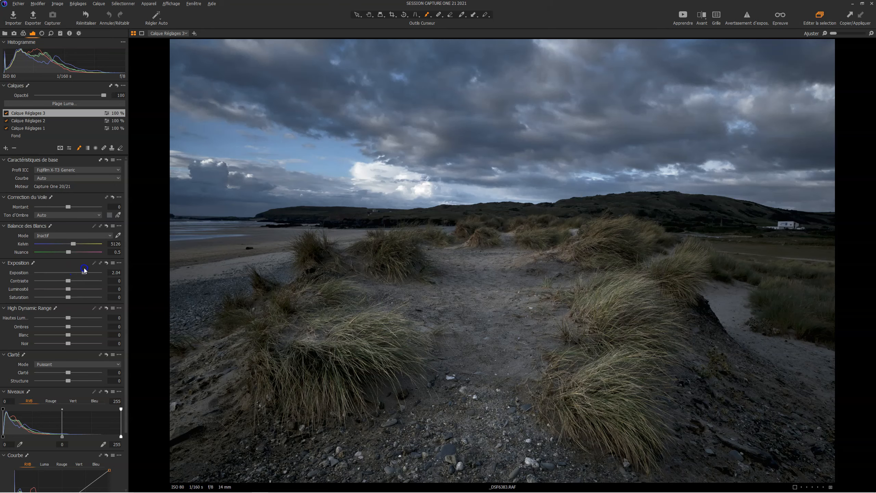
{"action": "left_click_drag", "start_coordinate": [337, 312], "coordinate": [341, 294]}
{"action": "mouse_move", "coordinate": [400, 253]}
{"action": "left_mouse_down"}
{"action": "mouse_move", "coordinate": [482, 237]}
{"action": "mouse_move", "coordinate": [511, 240]}
{"action": "left_mouse_up"}
{"action": "left_click_drag", "start_coordinate": [578, 241], "coordinate": [619, 242]}
{"action": "left_click_drag", "start_coordinate": [547, 309], "coordinate": [684, 266]}
{"action": "left_click_drag", "start_coordinate": [594, 404], "coordinate": [593, 406]}
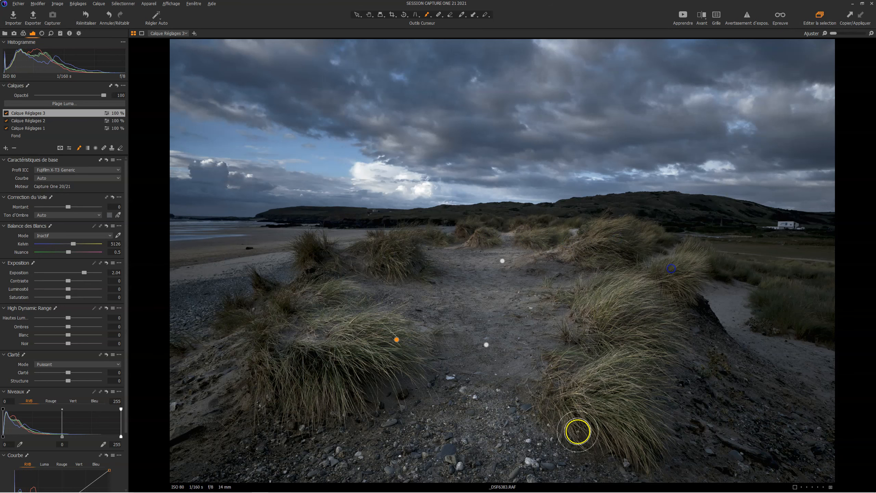
{"action": "left_click_drag", "start_coordinate": [406, 268], "coordinate": [382, 252]}
{"action": "mouse_move", "coordinate": [384, 342]}
{"action": "left_mouse_down"}
{"action": "mouse_move", "coordinate": [341, 286]}
{"action": "mouse_move", "coordinate": [297, 298]}
{"action": "mouse_move", "coordinate": [277, 340]}
{"action": "mouse_move", "coordinate": [298, 399]}
{"action": "mouse_move", "coordinate": [298, 372]}
{"action": "mouse_move", "coordinate": [346, 405]}
{"action": "mouse_move", "coordinate": [281, 381]}
{"action": "mouse_move", "coordinate": [325, 411]}
{"action": "mouse_move", "coordinate": [335, 407]}
{"action": "mouse_move", "coordinate": [348, 353]}
{"action": "mouse_move", "coordinate": [361, 368]}
{"action": "left_mouse_up"}
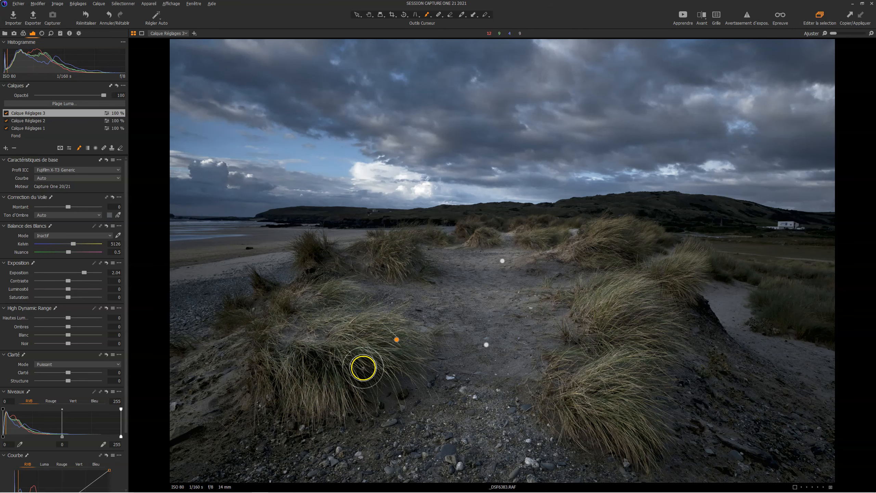
Step: Reduce the grass layer's exposure to 0.78 and toggle the layer to compare its effect
{"action": "left_click_drag", "start_coordinate": [88, 276], "coordinate": [83, 274]}
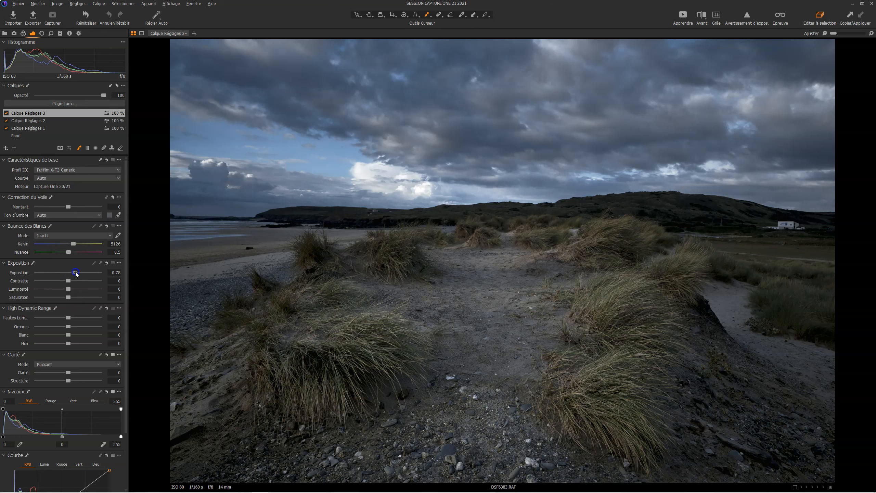
{"action": "left_click", "coordinate": [7, 114]}
{"action": "left_click", "coordinate": [7, 113]}
Step: Add an empty adjustment layer with exposure -0.57, brush it over the sandy ground along the path and toggle it to compare
{"action": "left_click", "coordinate": [6, 148]}
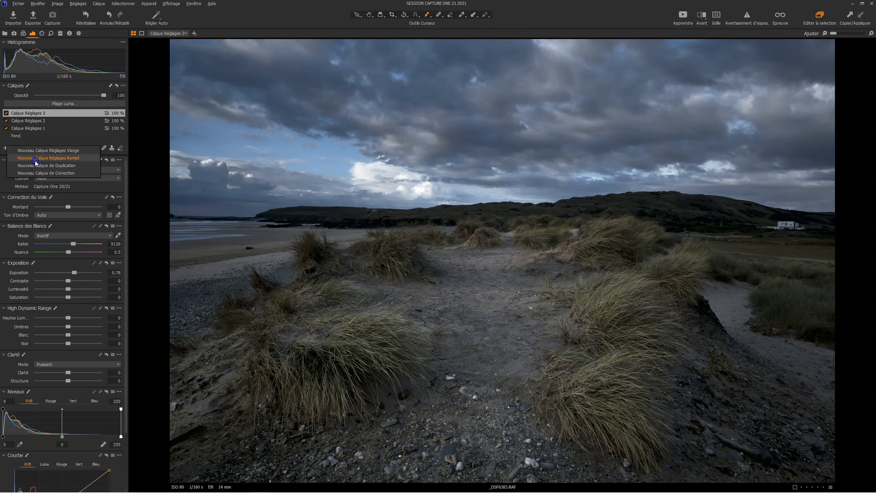
{"action": "left_click", "coordinate": [40, 153]}
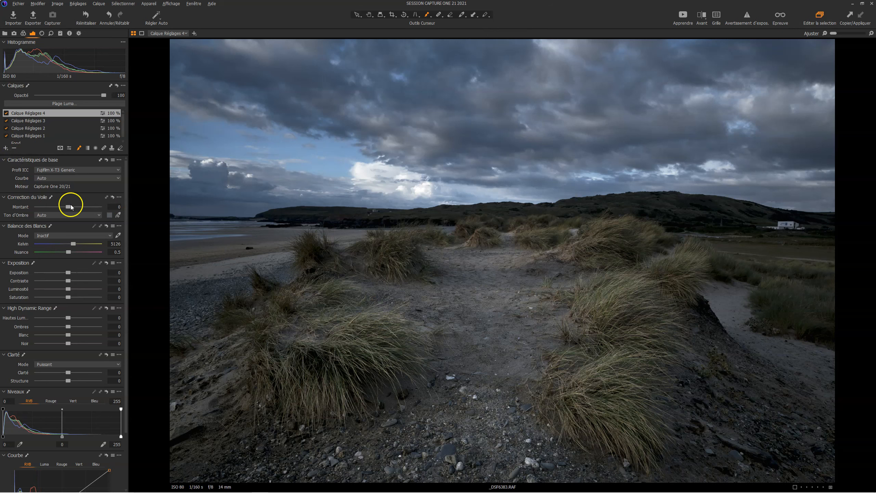
{"action": "left_click_drag", "start_coordinate": [72, 273], "coordinate": [70, 273]}
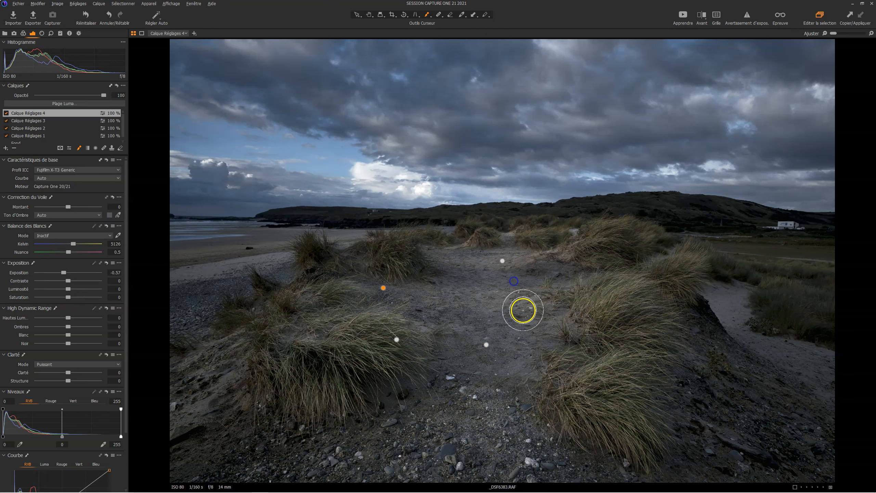
{"action": "left_click_drag", "start_coordinate": [532, 343], "coordinate": [534, 343]}
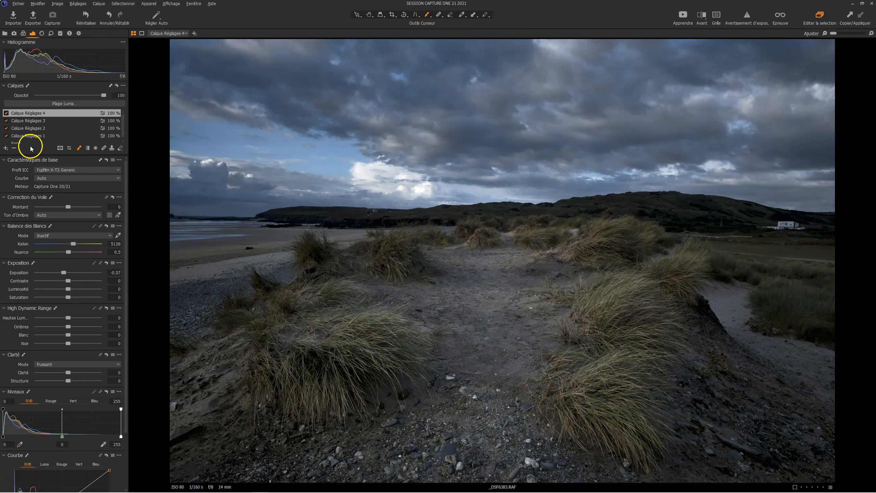
{"action": "left_click", "coordinate": [6, 113]}
{"action": "left_click", "coordinate": [6, 113]}
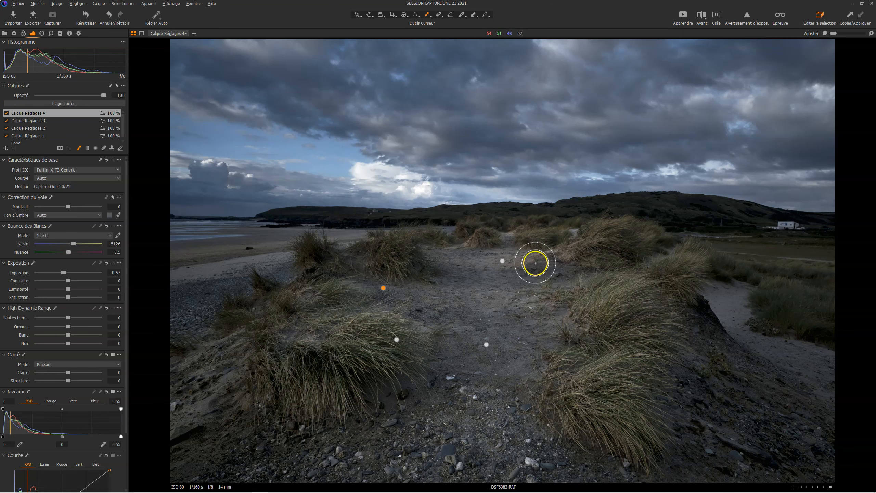
Step: Darken the sand along the bases of the grass tufts on both sides of the path with a smaller brush
{"action": "key", "text": "["}
{"action": "mouse_move", "coordinate": [539, 276]}
{"action": "left_mouse_down"}
{"action": "mouse_move", "coordinate": [531, 278]}
{"action": "mouse_move", "coordinate": [570, 277]}
{"action": "left_mouse_up"}
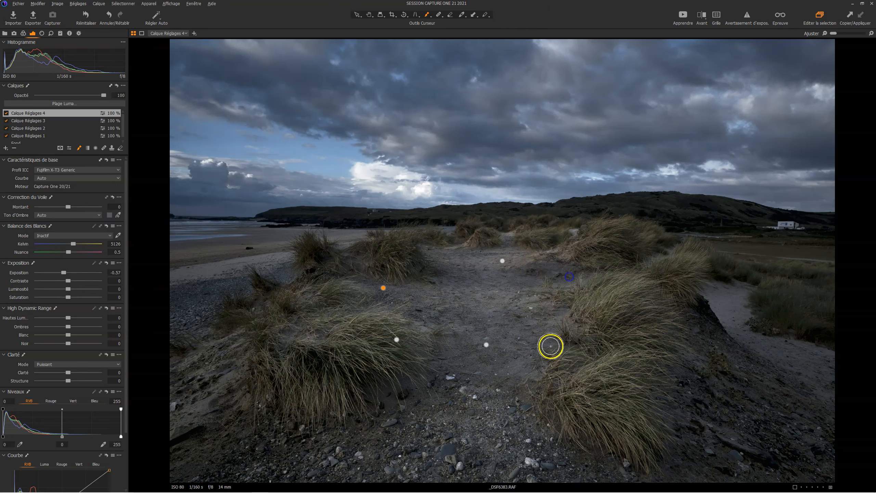
{"action": "left_click_drag", "start_coordinate": [545, 247], "coordinate": [508, 258]}
{"action": "left_click", "coordinate": [525, 326]}
{"action": "left_click", "coordinate": [554, 331]}
{"action": "left_click_drag", "start_coordinate": [352, 305], "coordinate": [371, 299]}
{"action": "left_click", "coordinate": [377, 287]}
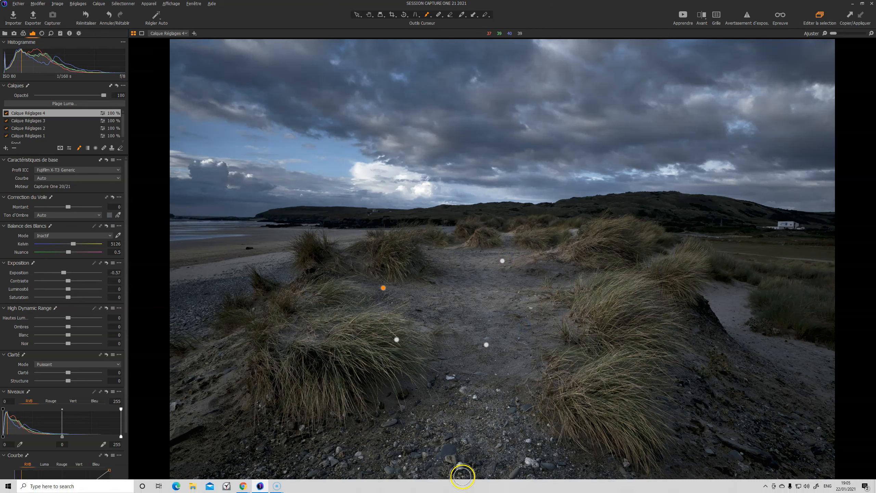
Step: Add a filled adjustment layer and grade it with three-way colour balance: bluish shadows, warm highlights and warm midtones
{"action": "left_click", "coordinate": [27, 114]}
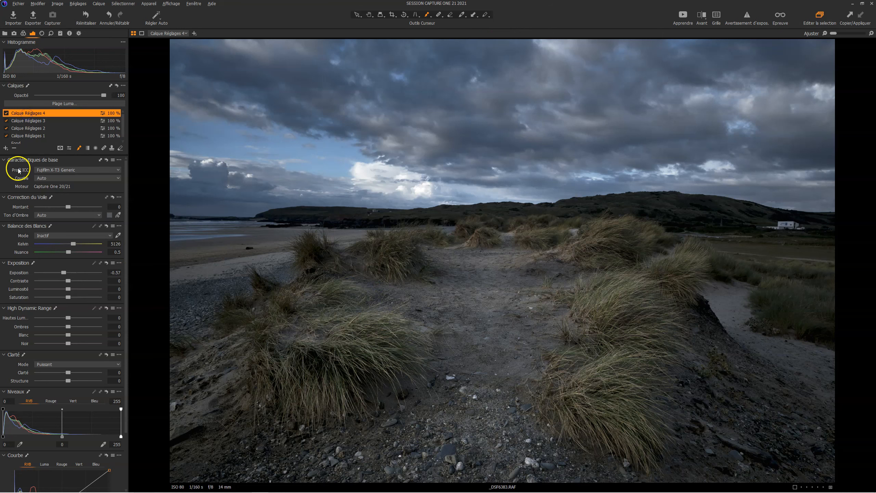
{"action": "left_click", "coordinate": [5, 148]}
{"action": "left_click", "coordinate": [24, 151]}
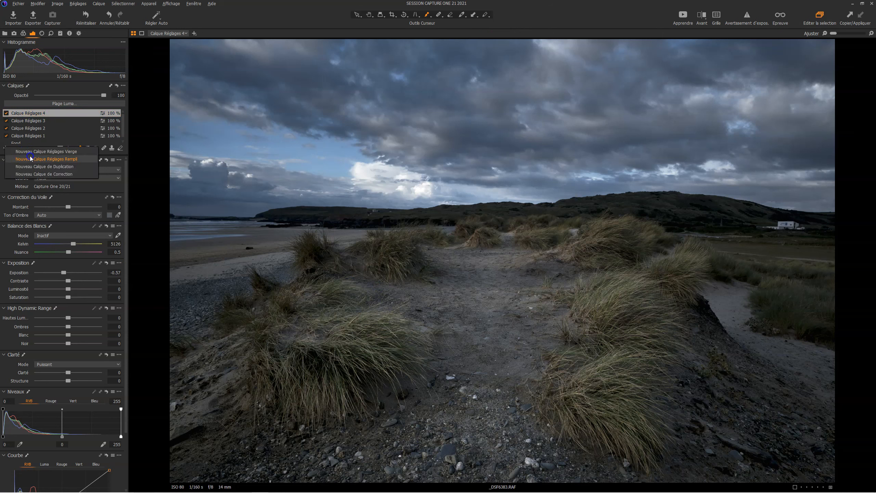
{"action": "left_click", "coordinate": [23, 34]}
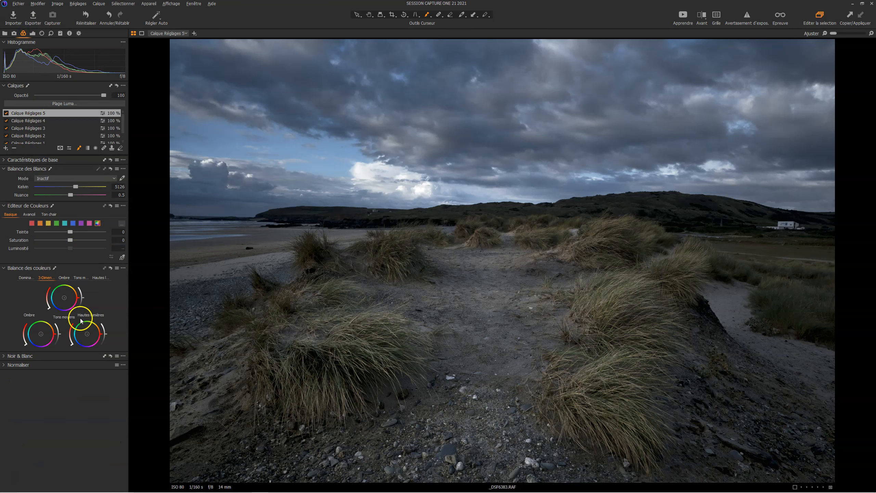
{"action": "left_click_drag", "start_coordinate": [42, 336], "coordinate": [40, 339]}
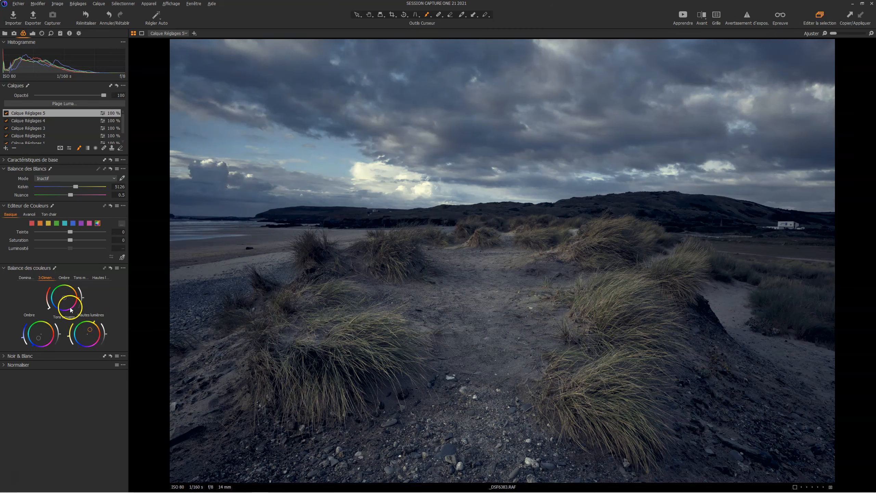
{"action": "left_click_drag", "start_coordinate": [64, 299], "coordinate": [65, 297]}
{"action": "left_click_drag", "start_coordinate": [47, 306], "coordinate": [48, 301]}
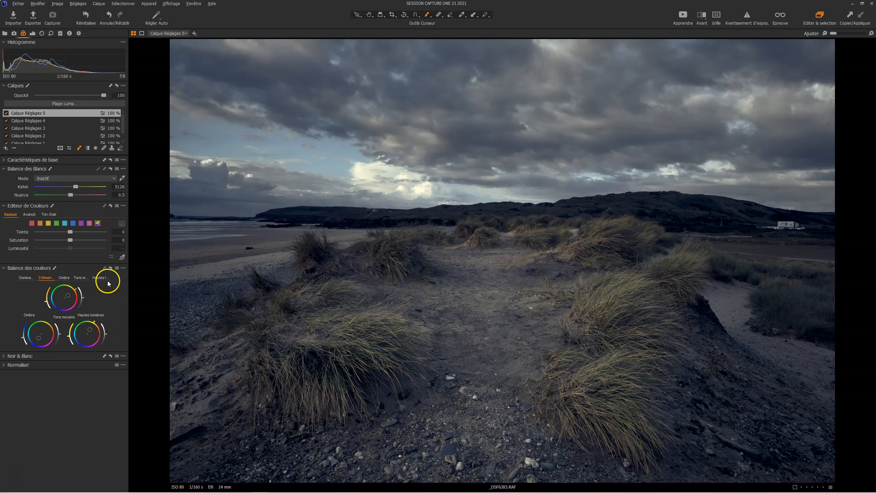
Step: Compare the colour grading with a temporary colour balance reset and view the graded photo full screen
{"action": "left_click", "coordinate": [111, 268]}
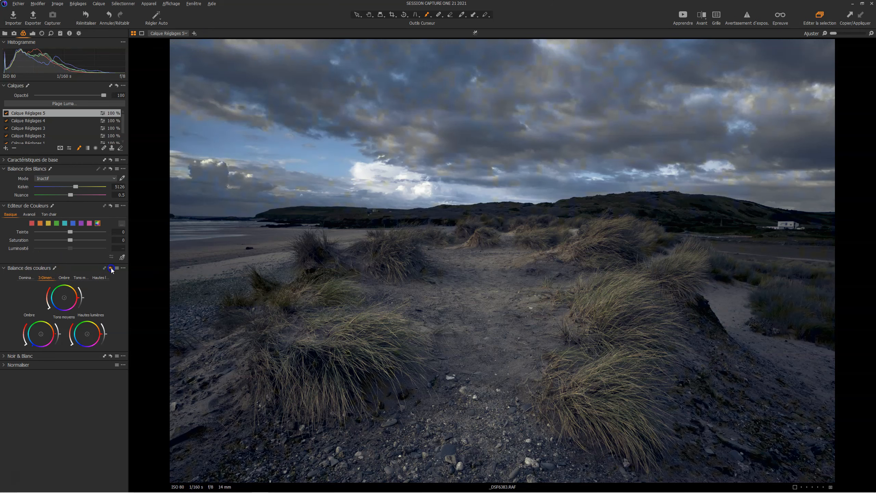
{"action": "key", "text": "ctrl+z"}
{"action": "left_click", "coordinate": [111, 268], "text": "alt"}
{"action": "left_click", "coordinate": [111, 268], "text": "alt"}
{"action": "left_click", "coordinate": [111, 268], "text": "alt"}
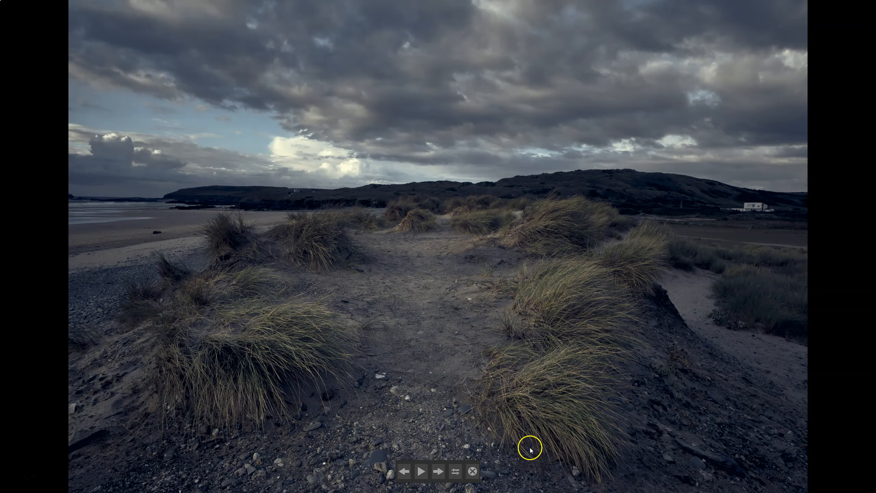
{"action": "left_click", "coordinate": [473, 471]}
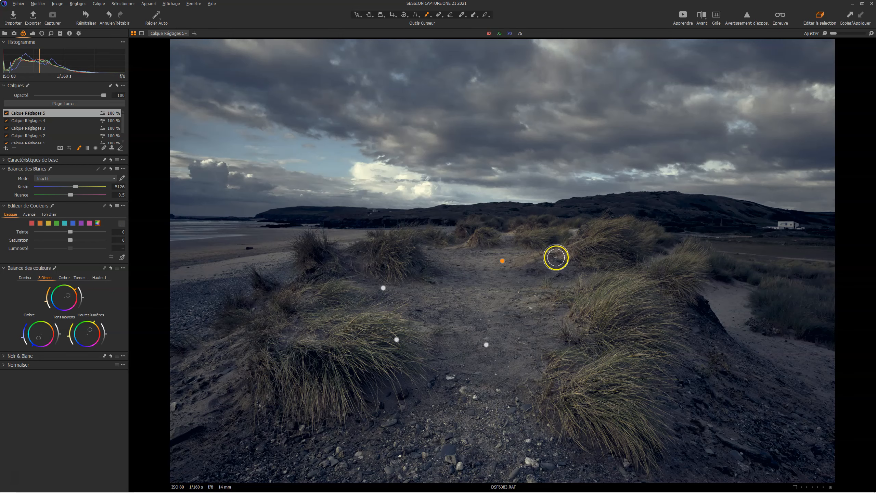
Step: Crop the photo to a wide 20.80 by 11.70 in frame, trimming mostly the upper sky and a thin strip of foreground
{"action": "left_click", "coordinate": [392, 15]}
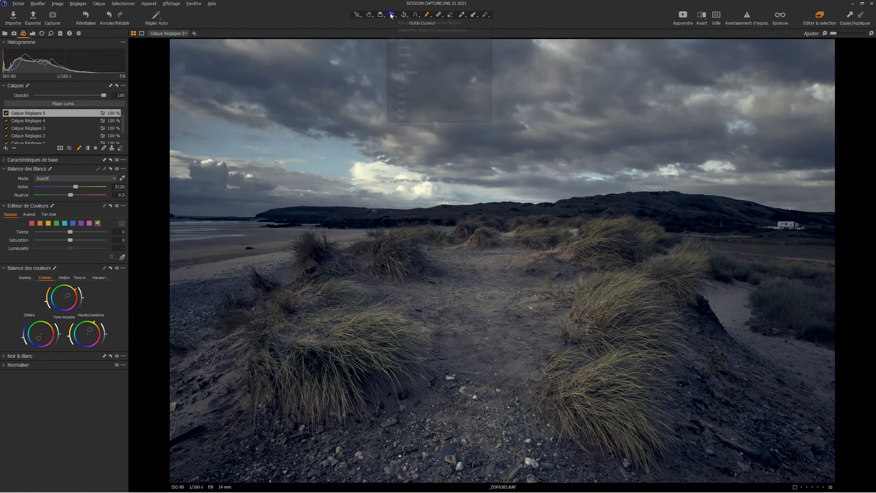
{"action": "left_click", "coordinate": [407, 63]}
{"action": "left_click_drag", "start_coordinate": [507, 39], "coordinate": [505, 62]}
{"action": "mouse_move", "coordinate": [524, 249]}
{"action": "left_mouse_down"}
{"action": "mouse_move", "coordinate": [524, 283]}
{"action": "mouse_move", "coordinate": [529, 201]}
{"action": "mouse_move", "coordinate": [531, 234]}
{"action": "left_mouse_up"}
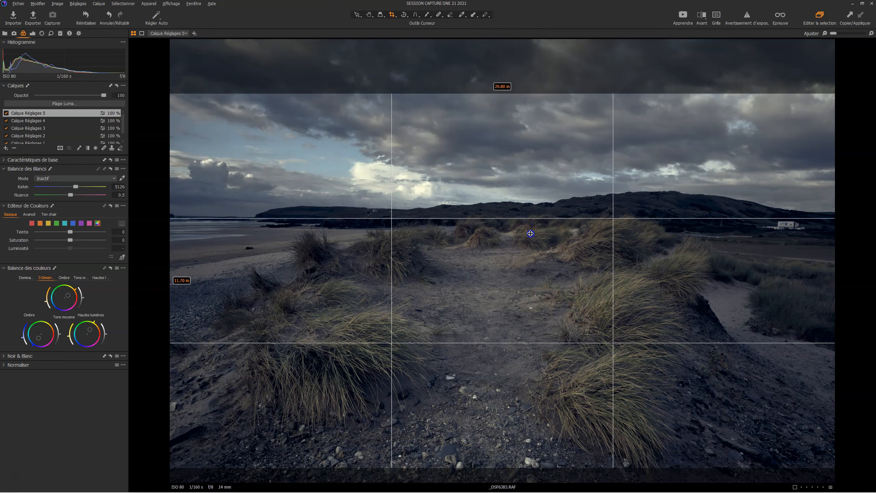
{"action": "mouse_move", "coordinate": [530, 233]}
{"action": "left_mouse_down"}
{"action": "mouse_move", "coordinate": [530, 243]}
{"action": "mouse_move", "coordinate": [533, 231]}
{"action": "left_mouse_up"}
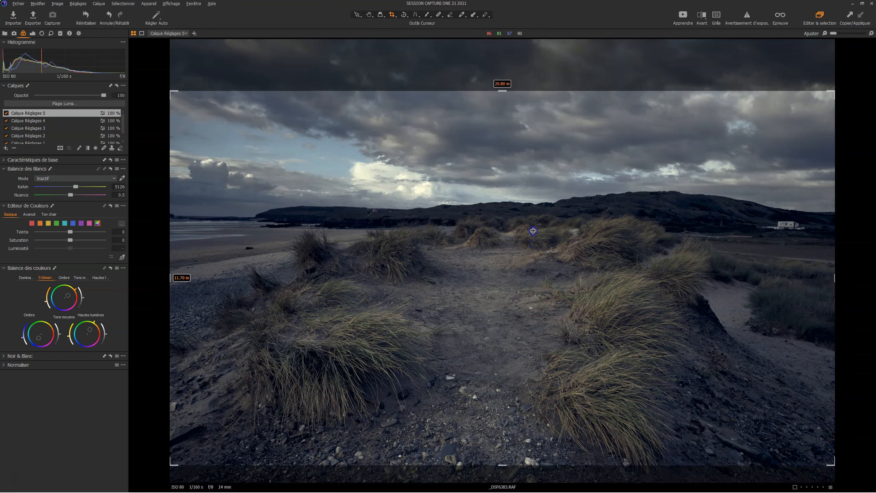
{"action": "key", "text": "h"}
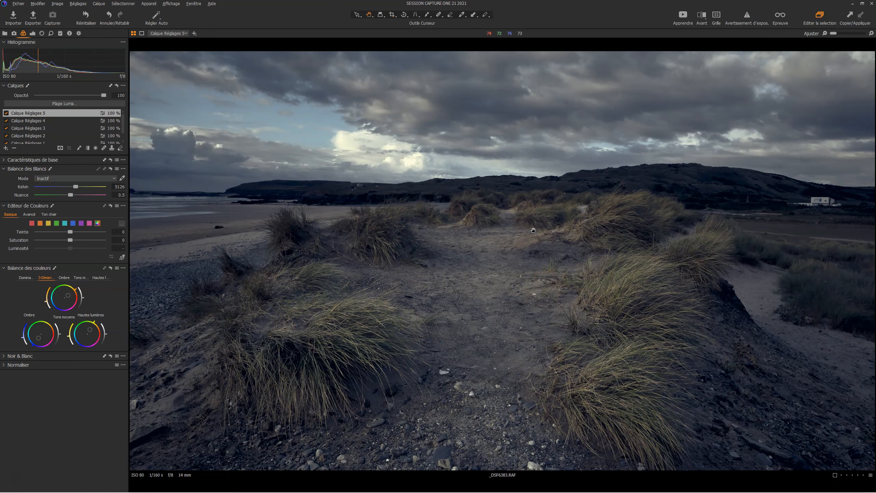
Step: Sharpen the photo with an amount of 163 and halo suppression of 31, and check it full screen
{"action": "left_click", "coordinate": [51, 33]}
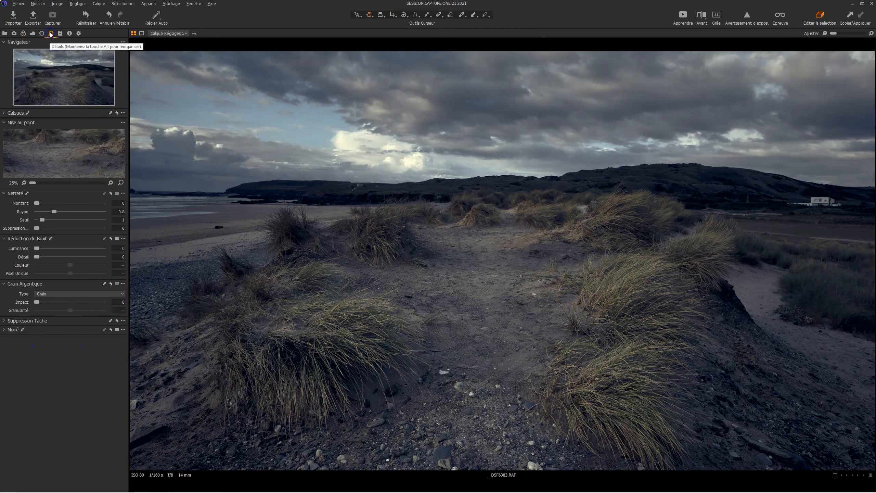
{"action": "double_click", "coordinate": [477, 218]}
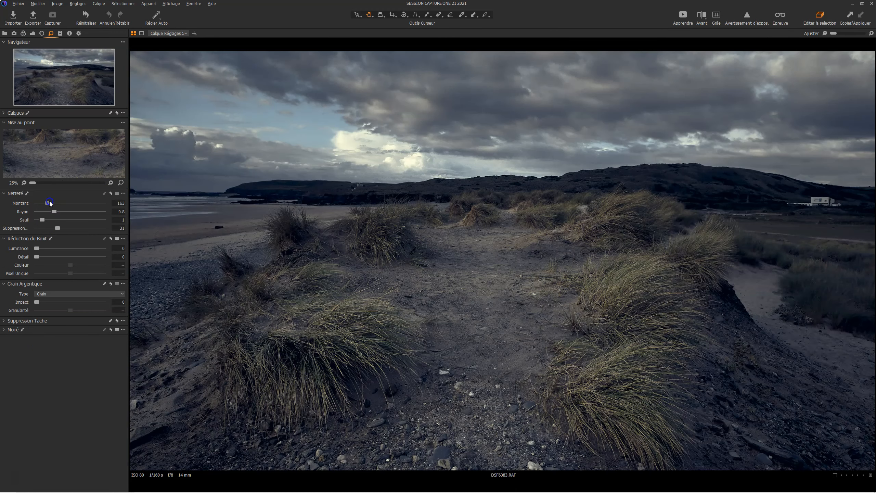
{"action": "left_click", "coordinate": [64, 233]}
{"action": "left_click_drag", "start_coordinate": [43, 206], "coordinate": [43, 206]}
{"action": "key", "text": "F11"}
{"action": "left_click", "coordinate": [422, 470]}
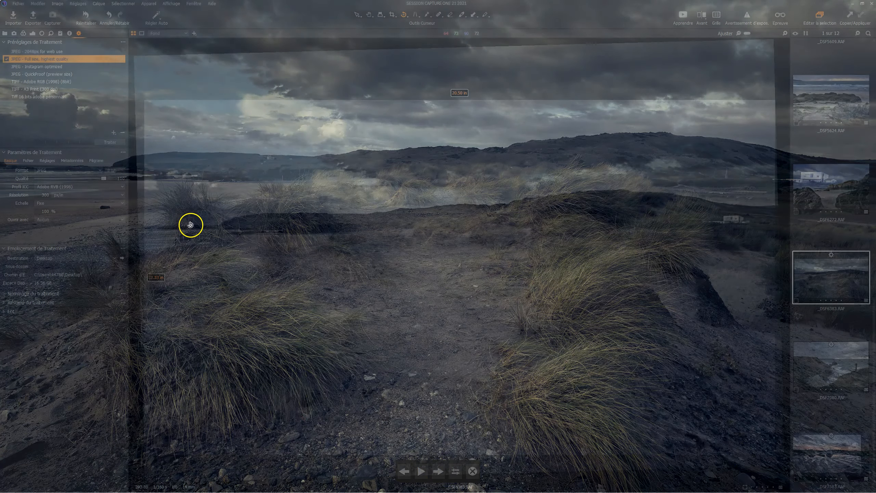